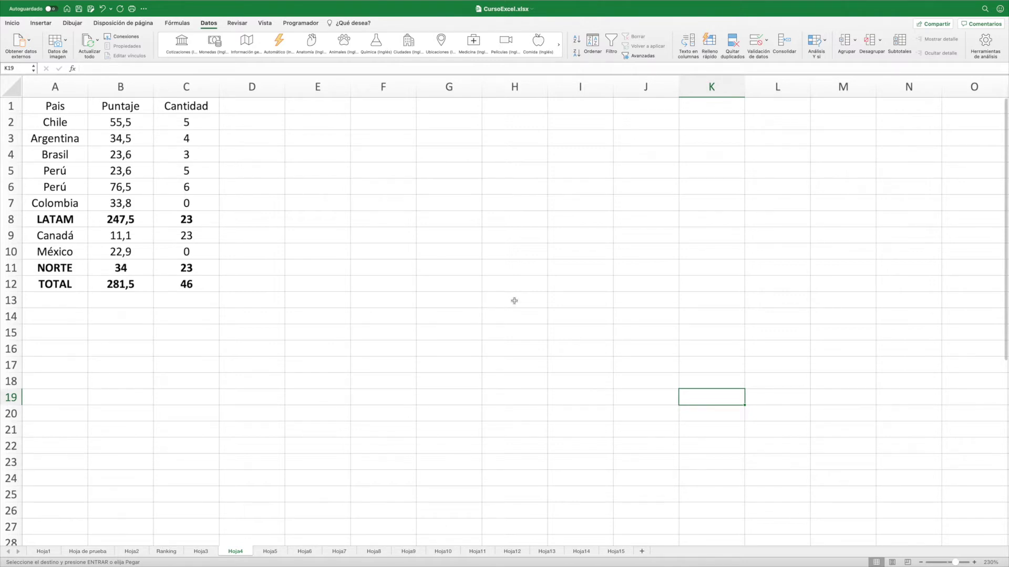
- Give header row 1 a light grey fill and bold text
click(10, 106)
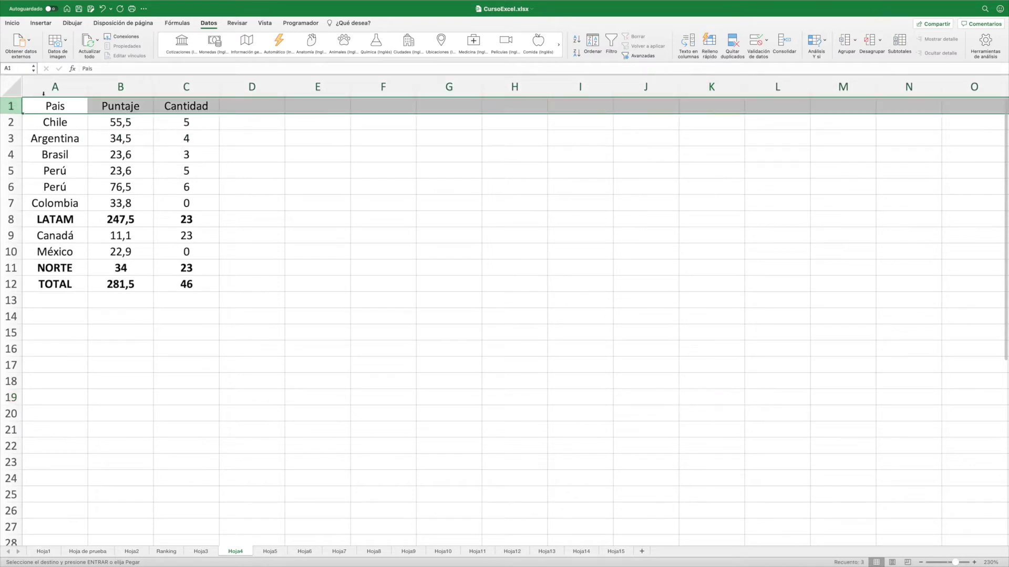
click(12, 24)
click(142, 53)
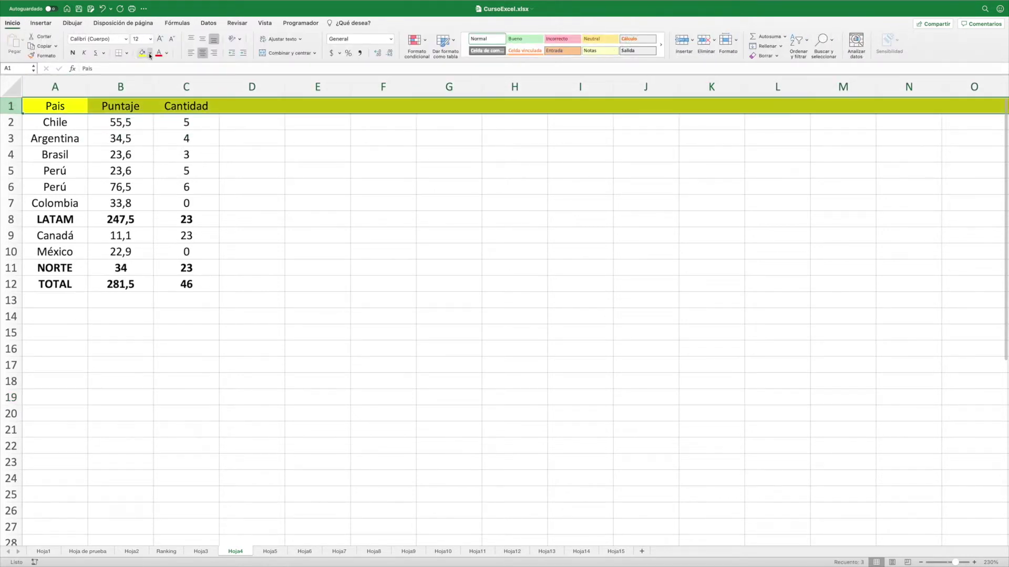
click(150, 53)
click(143, 106)
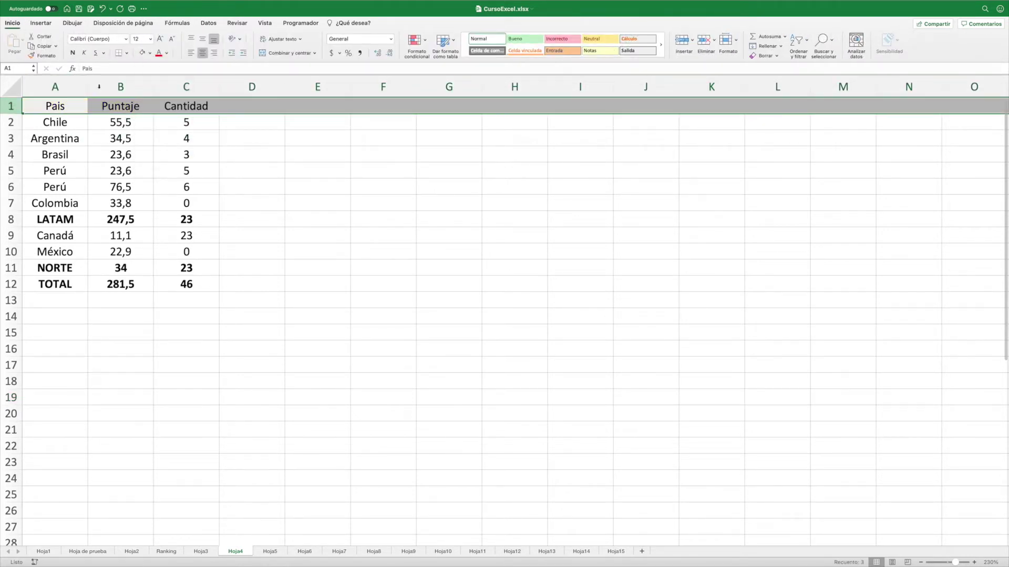
click(92, 152)
- Check the formatted Pais, Puntaje and Cantidad header cells, then select Chile
click(74, 108)
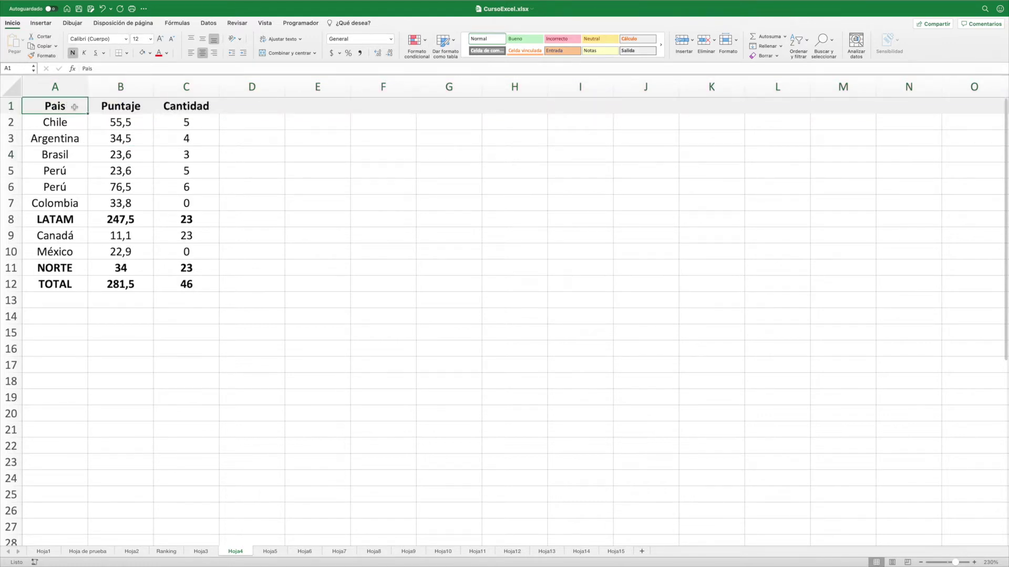
click(120, 107)
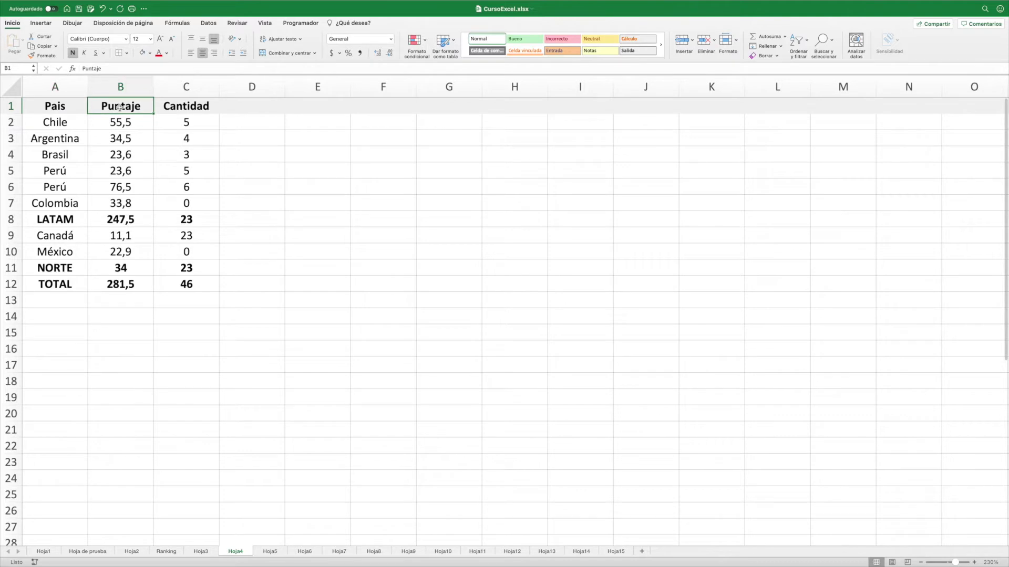
click(179, 108)
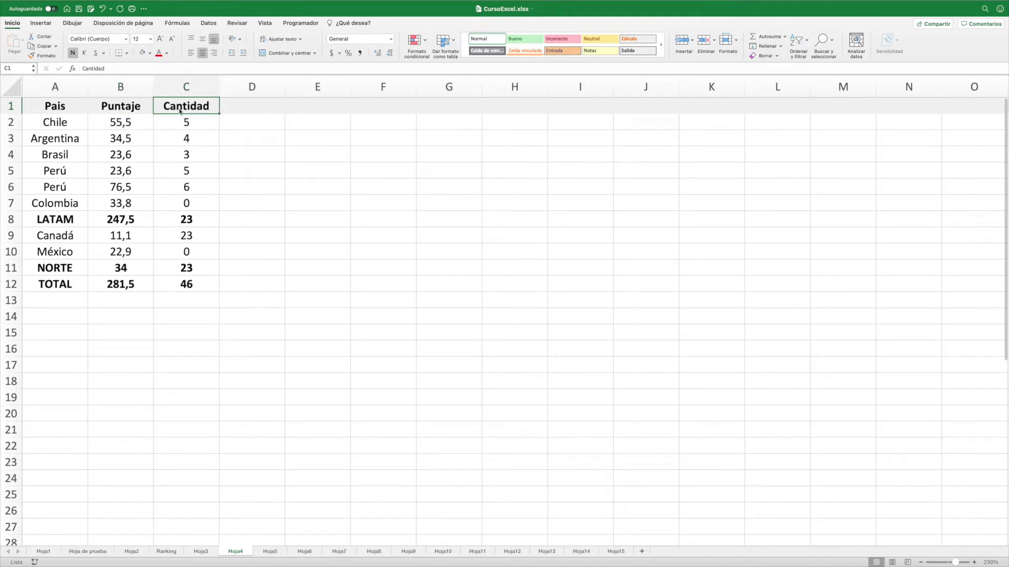
click(55, 124)
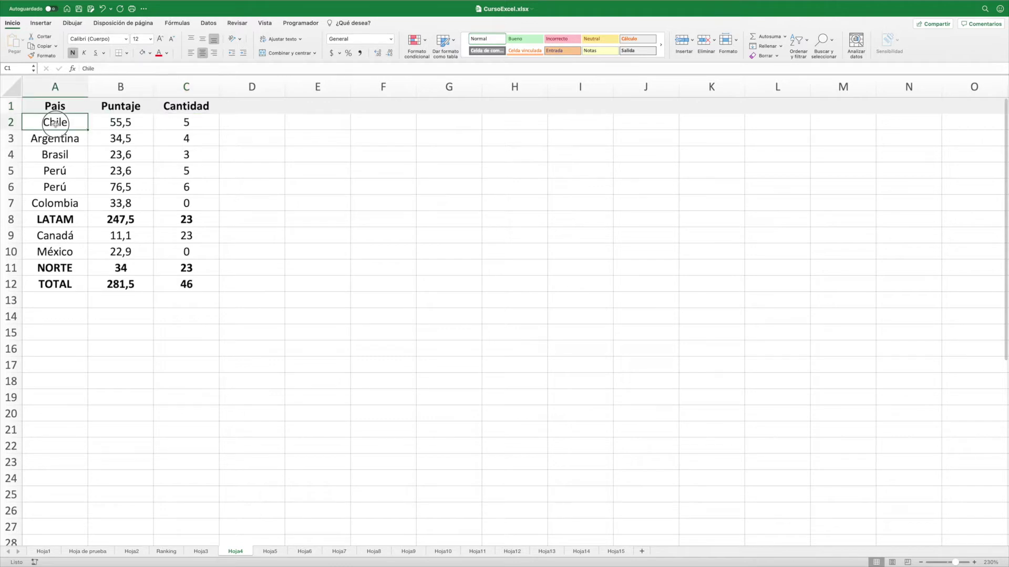
drag(56, 124, 171, 206)
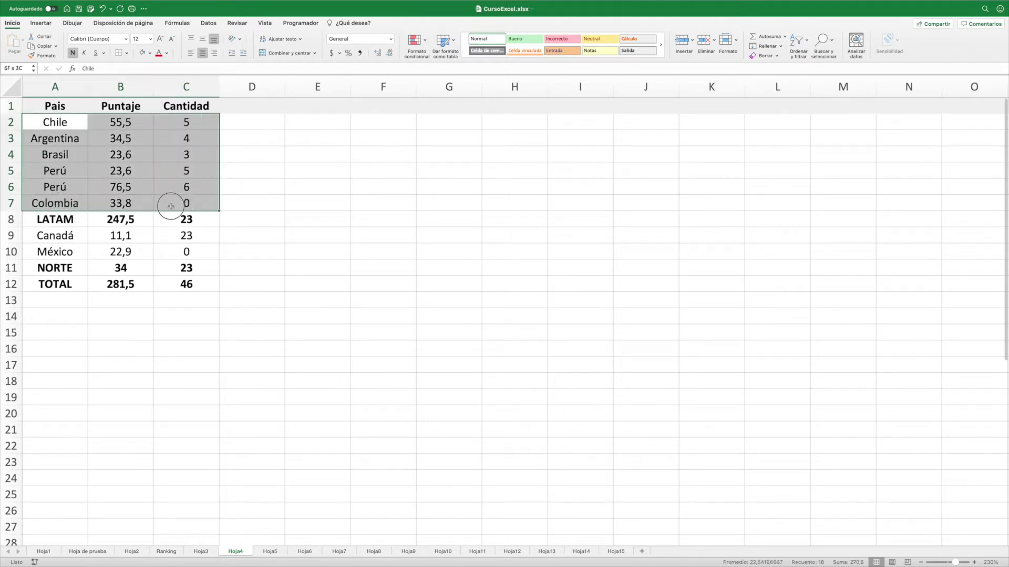
drag(170, 206, 171, 206)
click(40, 220)
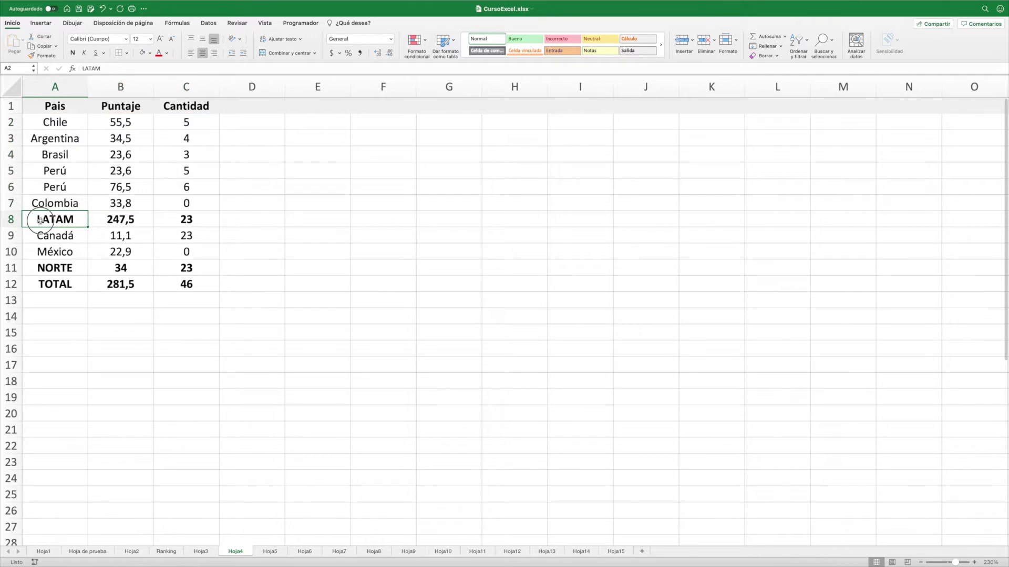
click(117, 218)
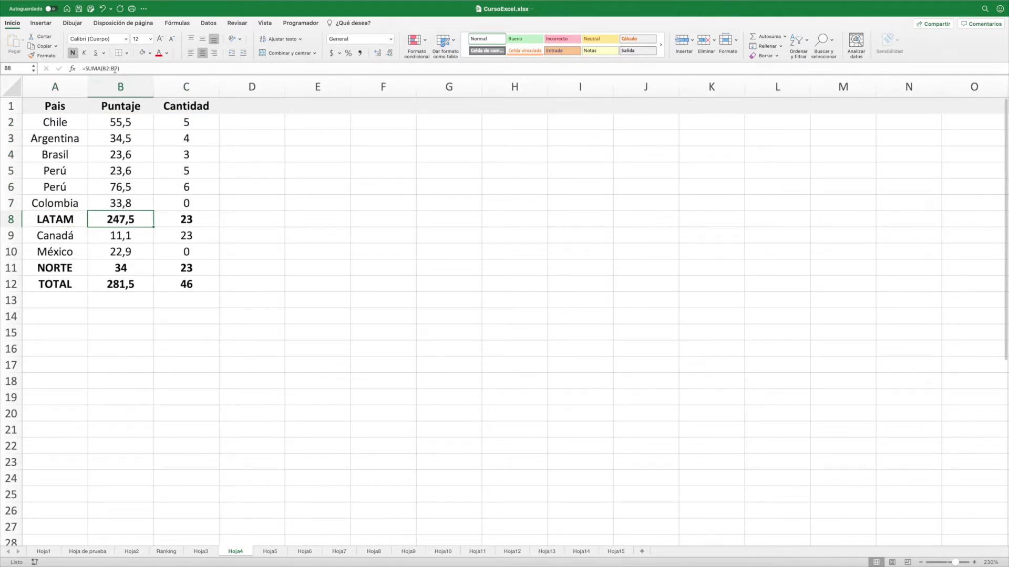
double_click(128, 223)
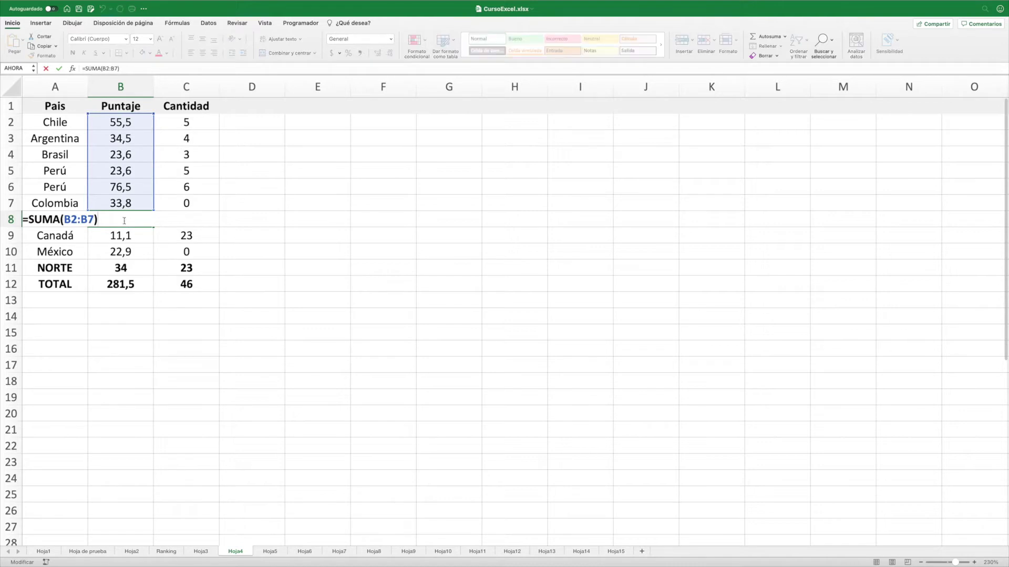
key(Return)
click(178, 220)
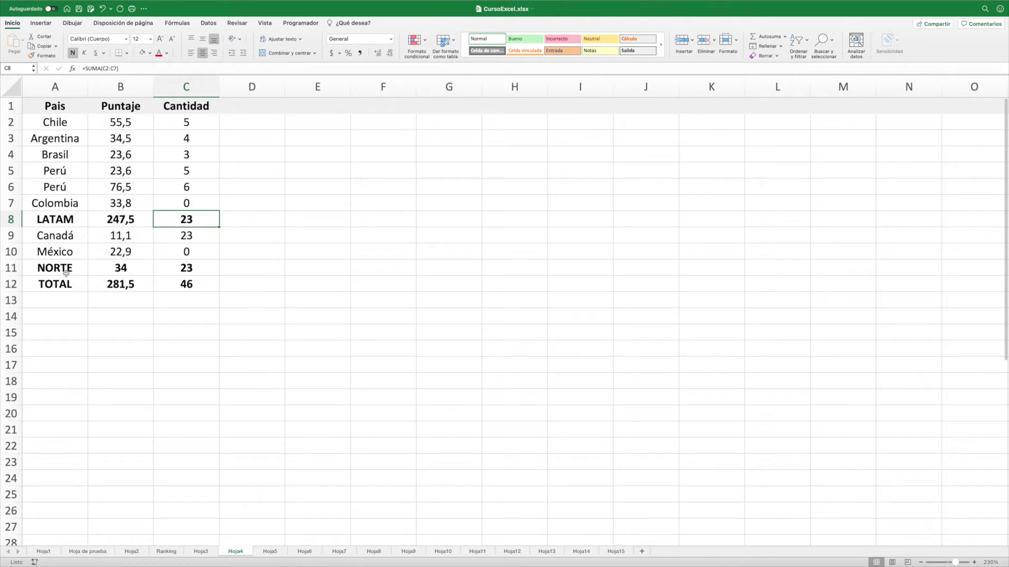
click(103, 270)
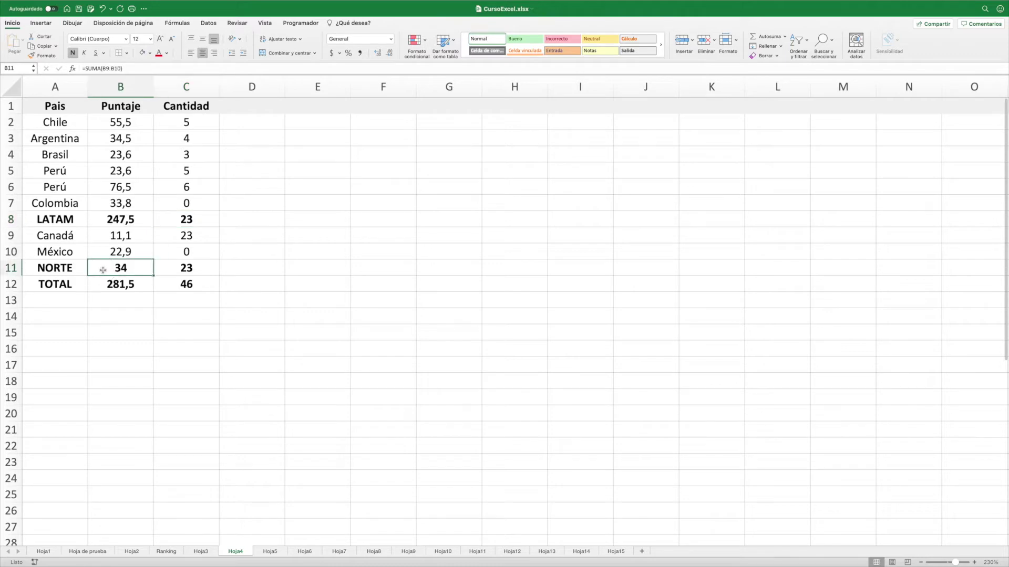
click(181, 271)
drag(125, 241, 119, 252)
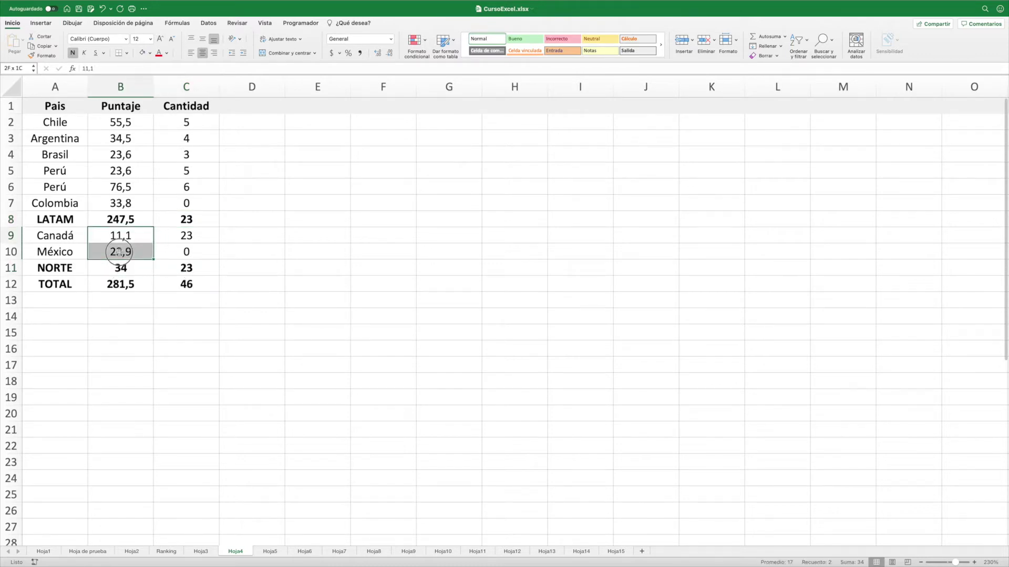
drag(55, 236, 55, 251)
drag(183, 235, 184, 251)
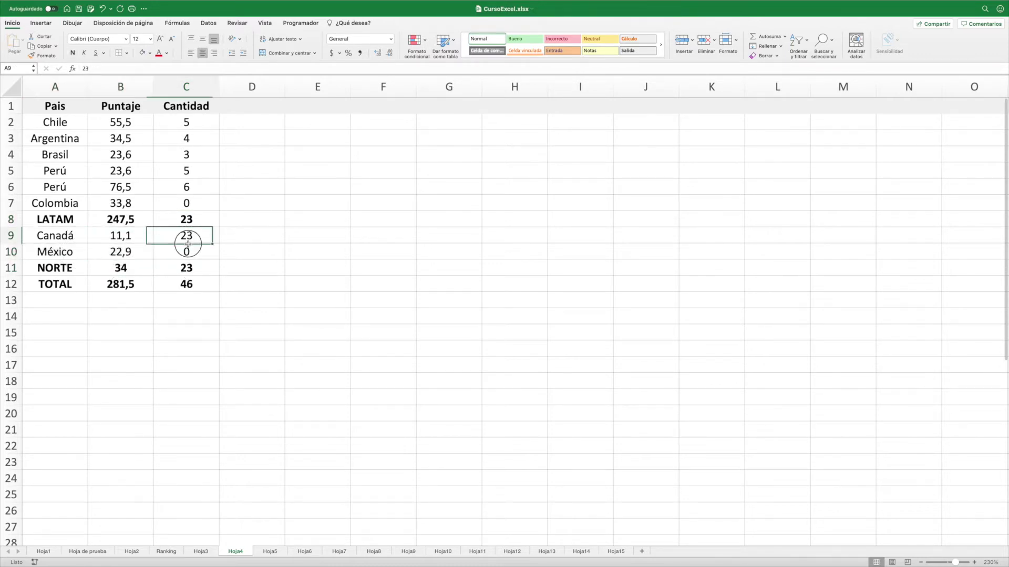
click(176, 268)
click(120, 287)
click(171, 286)
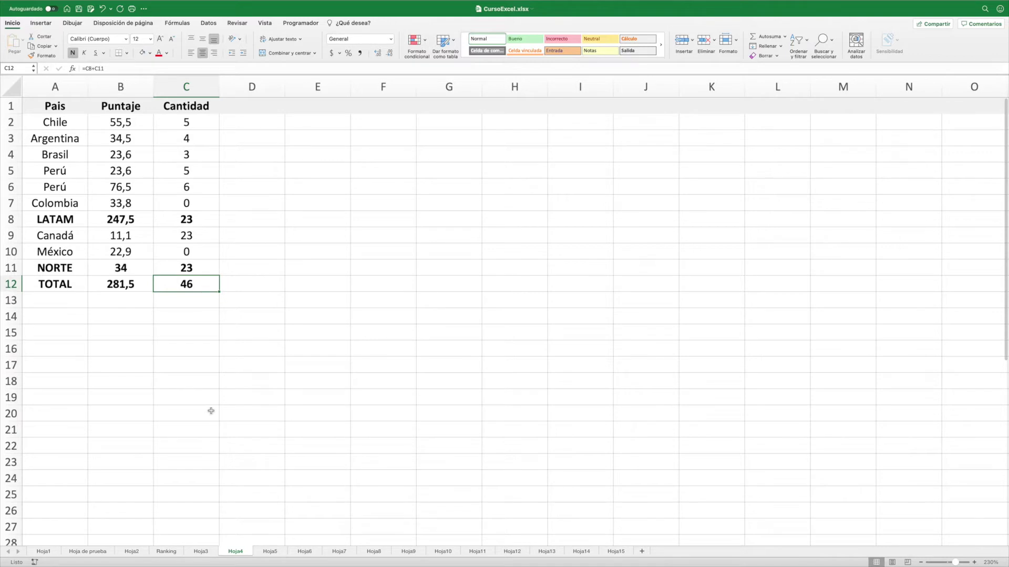
click(254, 252)
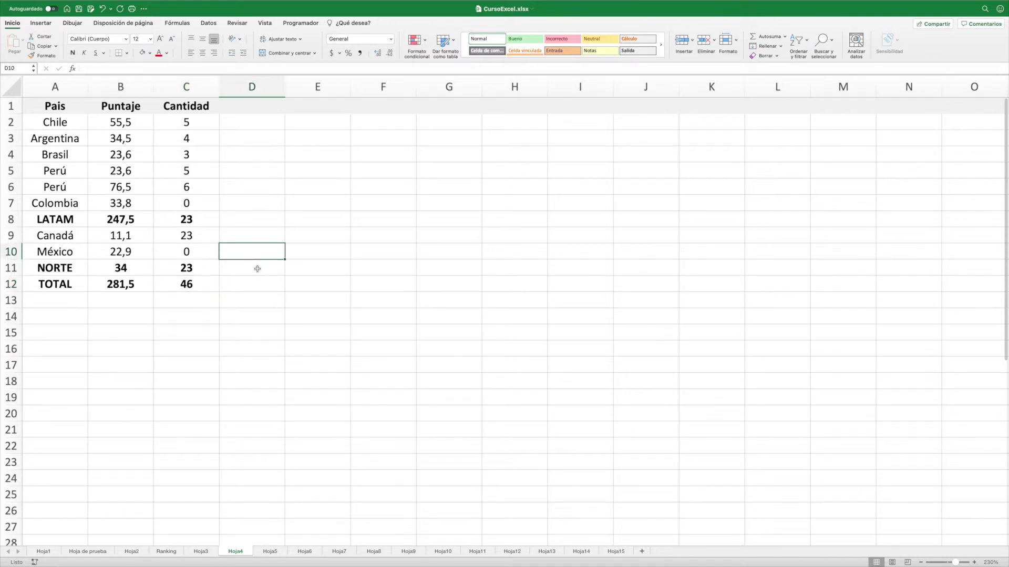
- Outline the table automatically from its subtotals with Datos > Agrupar > Autoesquema
click(208, 23)
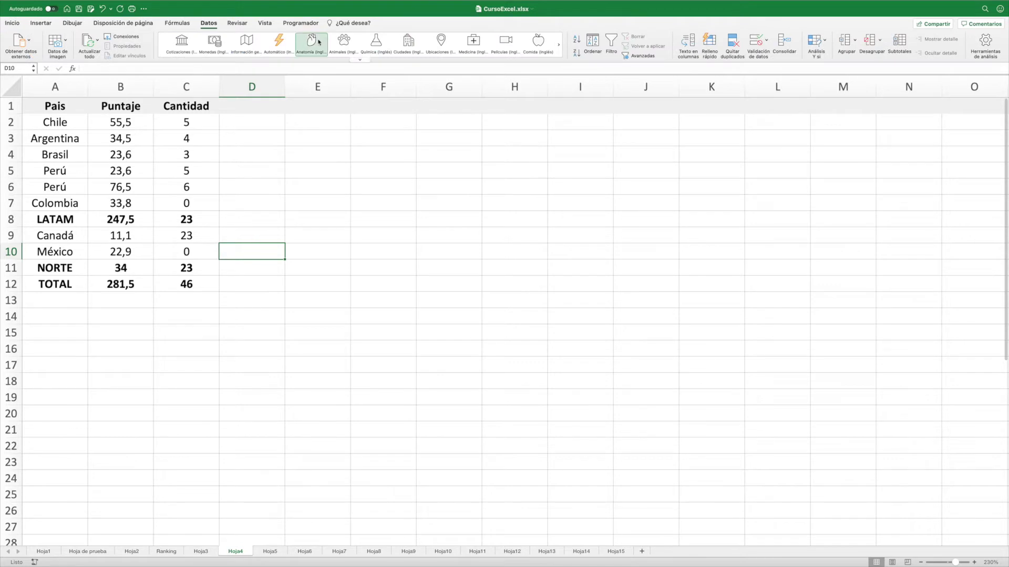
click(855, 41)
click(856, 65)
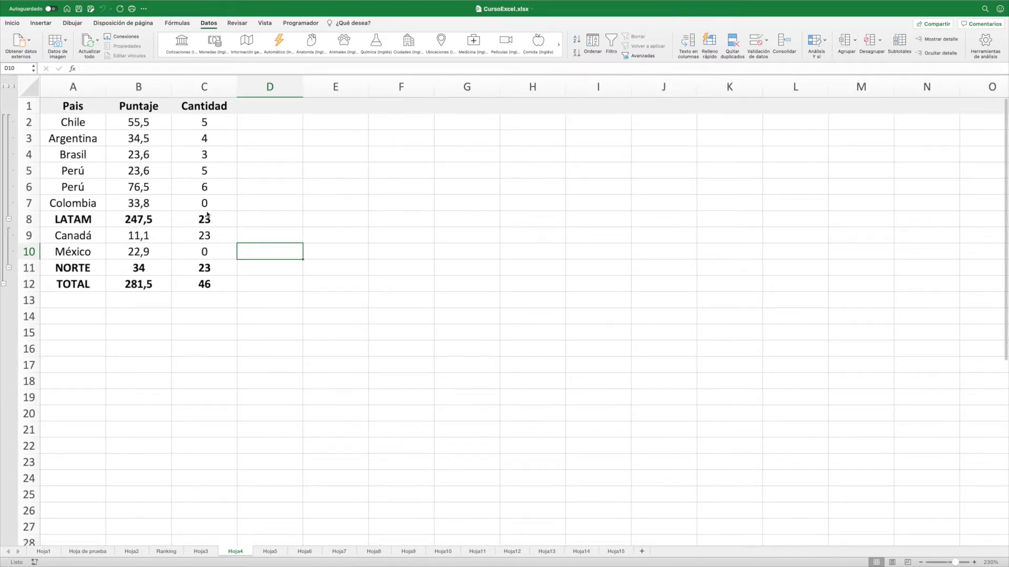
- Review the LATAM, NORTE and TOTAL groups and collapse the six LATAM country rows
click(110, 203)
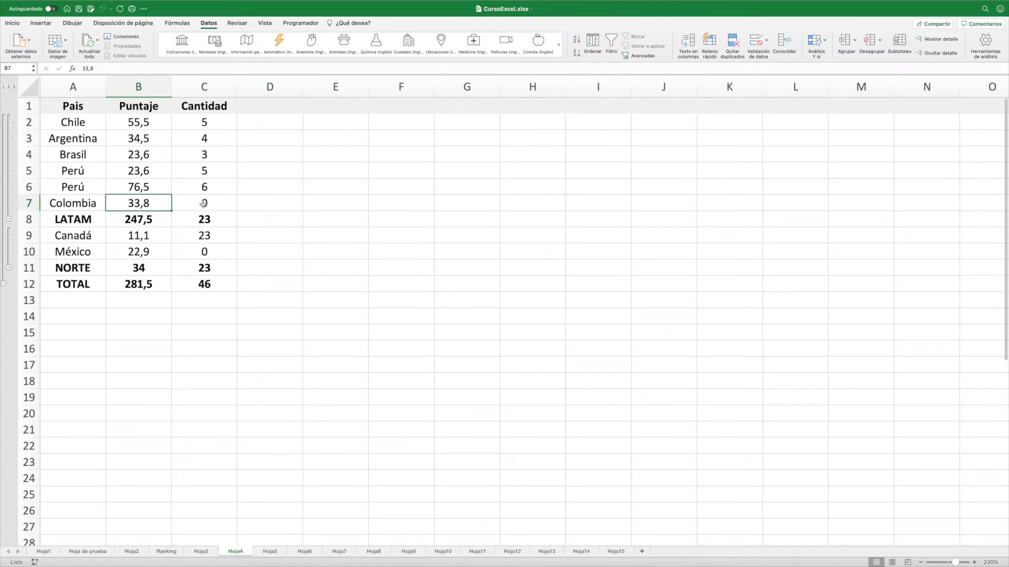
click(63, 201)
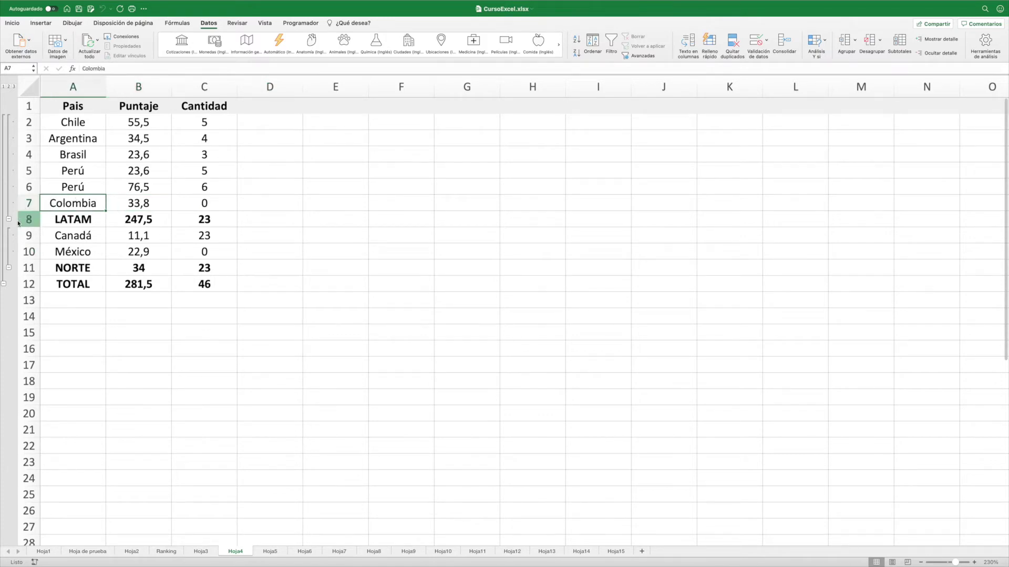
drag(63, 122, 165, 217)
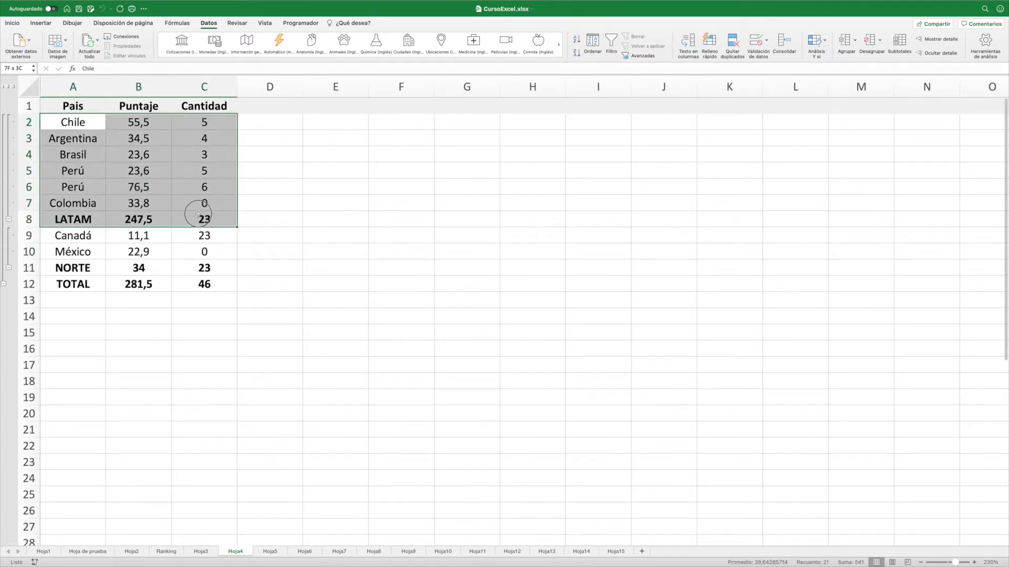
drag(66, 236, 227, 265)
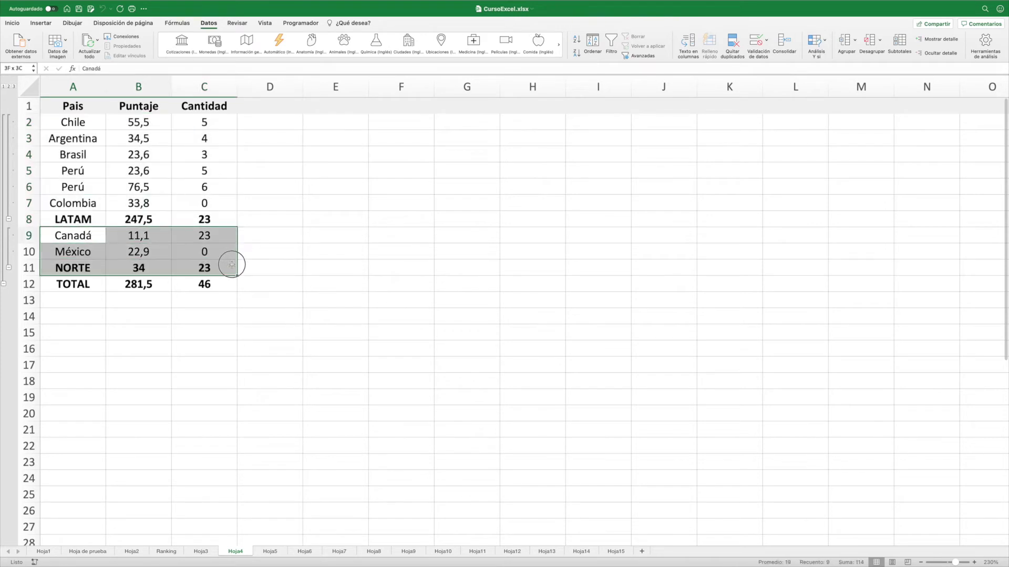
drag(73, 284, 204, 284)
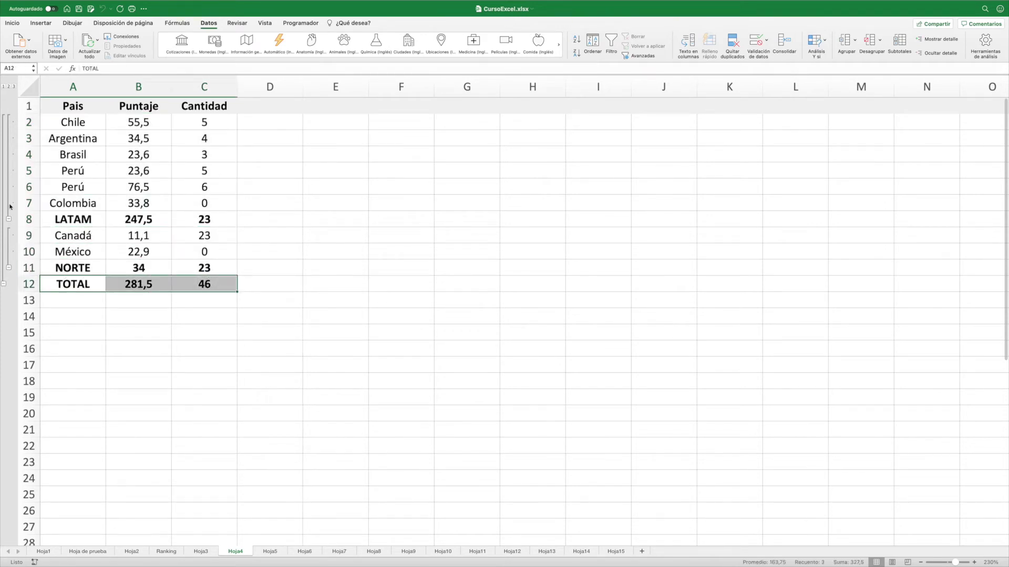
click(75, 208)
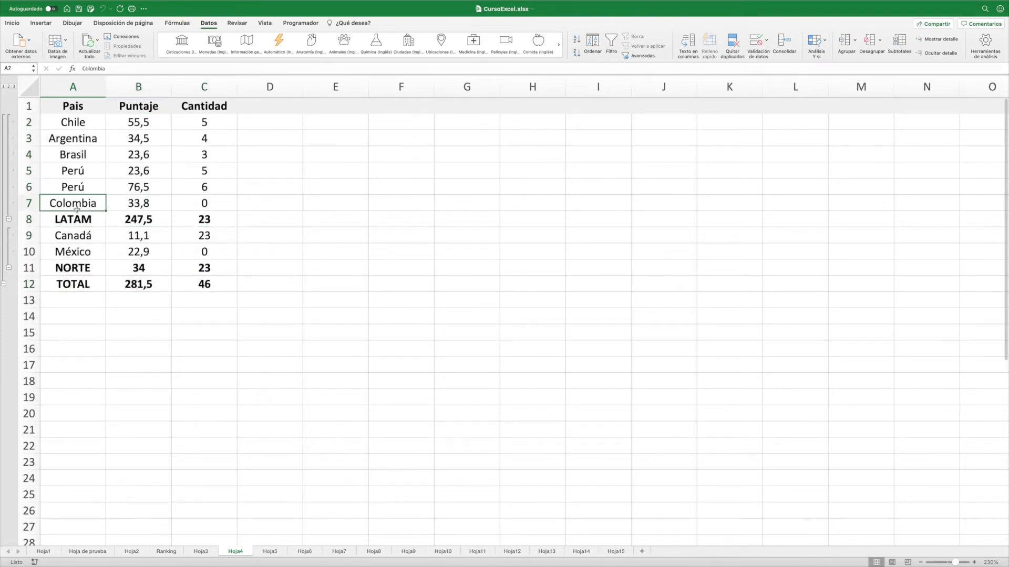
click(9, 220)
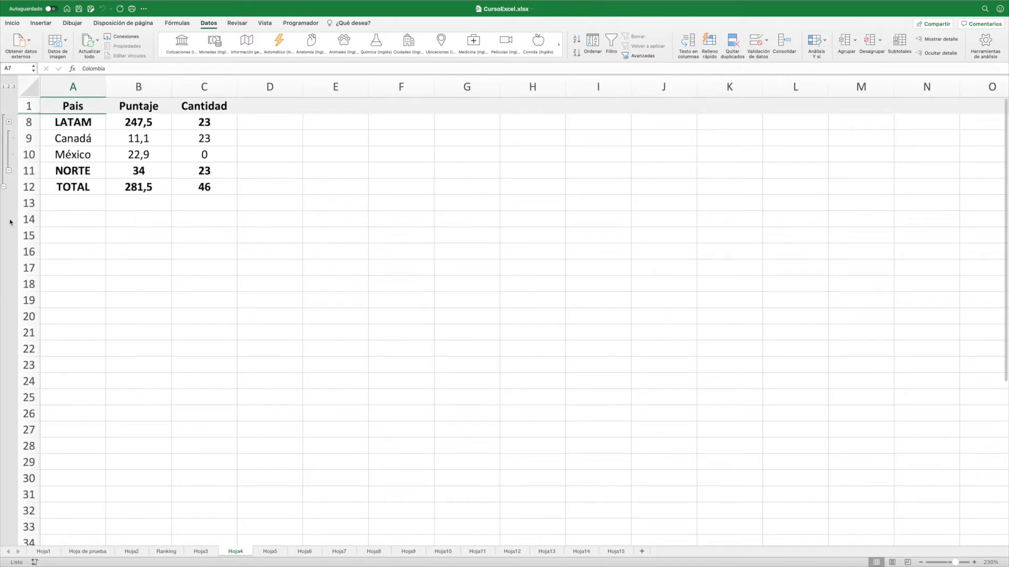
- Collapse the NORTE group, then expand both LATAM and NORTE to show every country
click(92, 122)
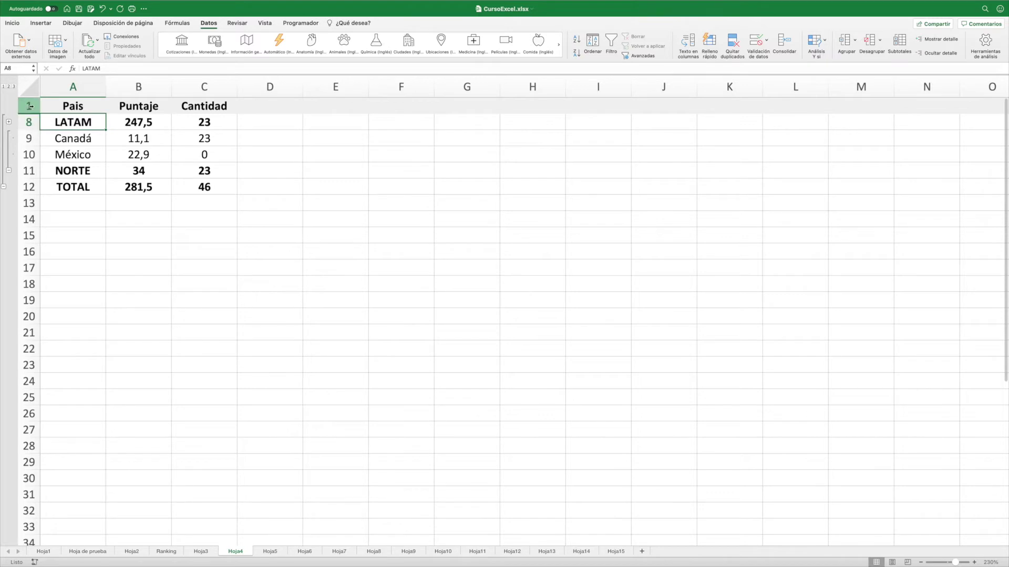
click(139, 147)
drag(95, 123, 205, 124)
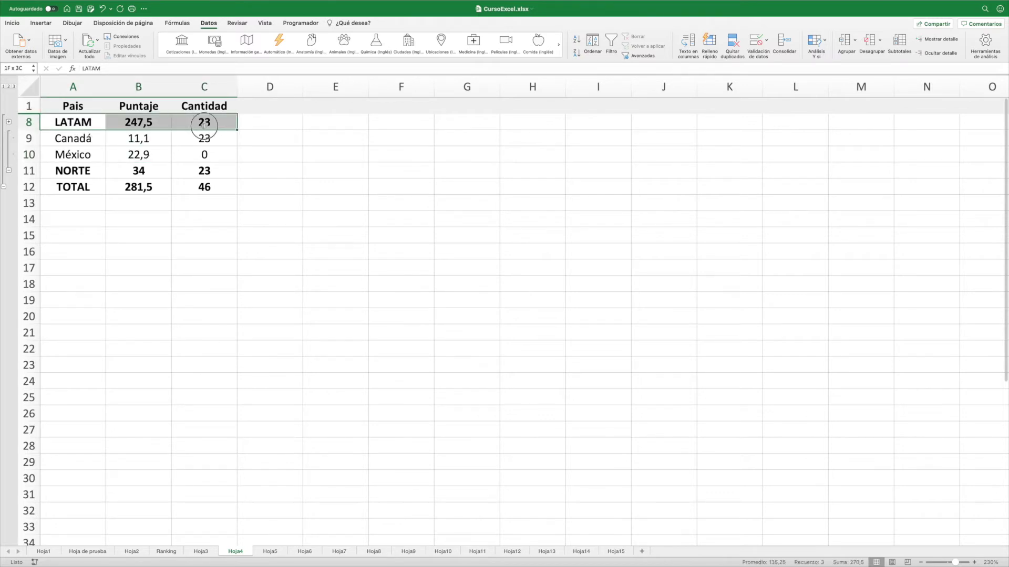
click(8, 170)
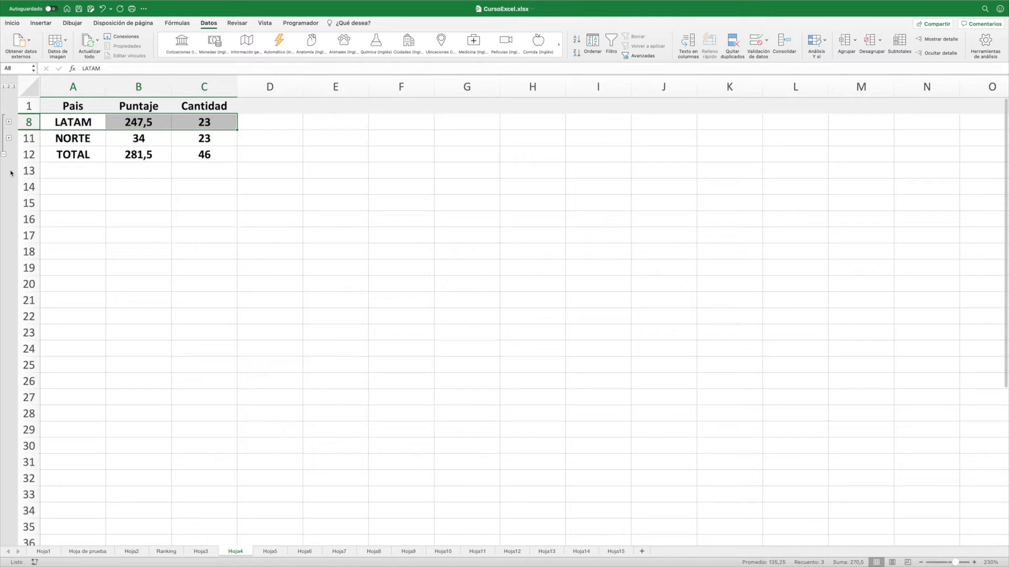
click(251, 136)
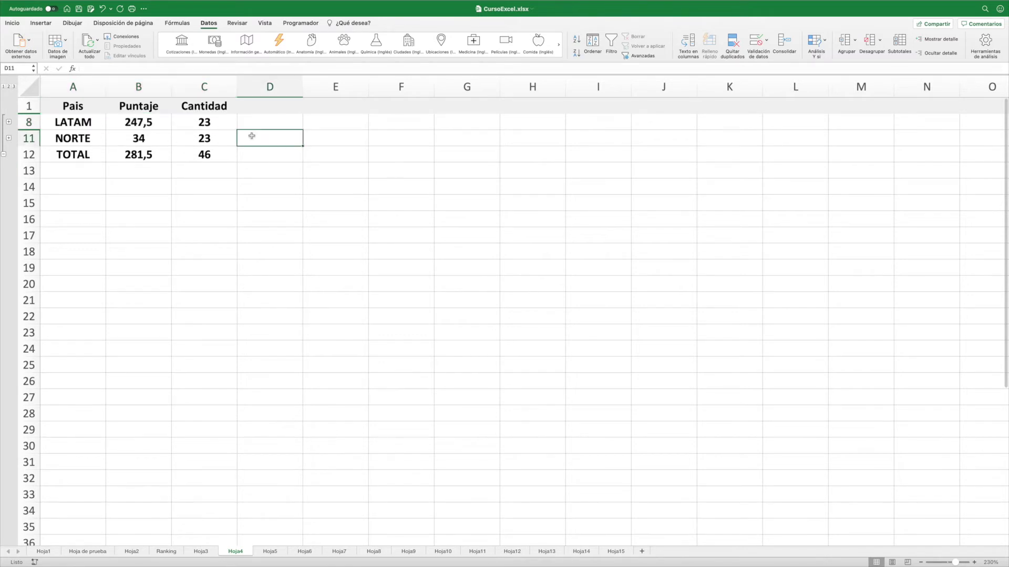
click(8, 123)
click(9, 235)
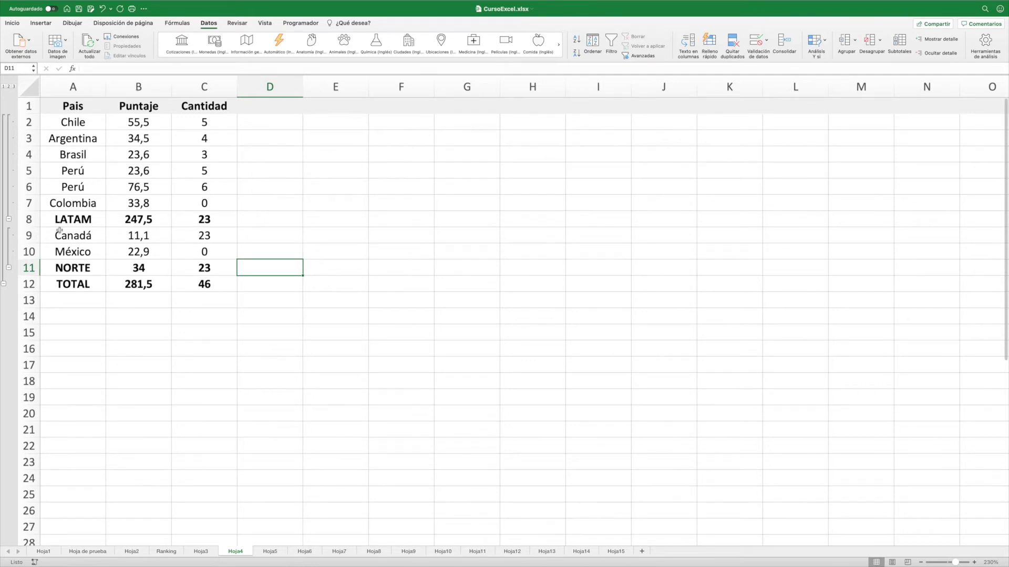
- Collapse the outline to level 1 showing only TOTAL, then expand all rows again
click(3, 284)
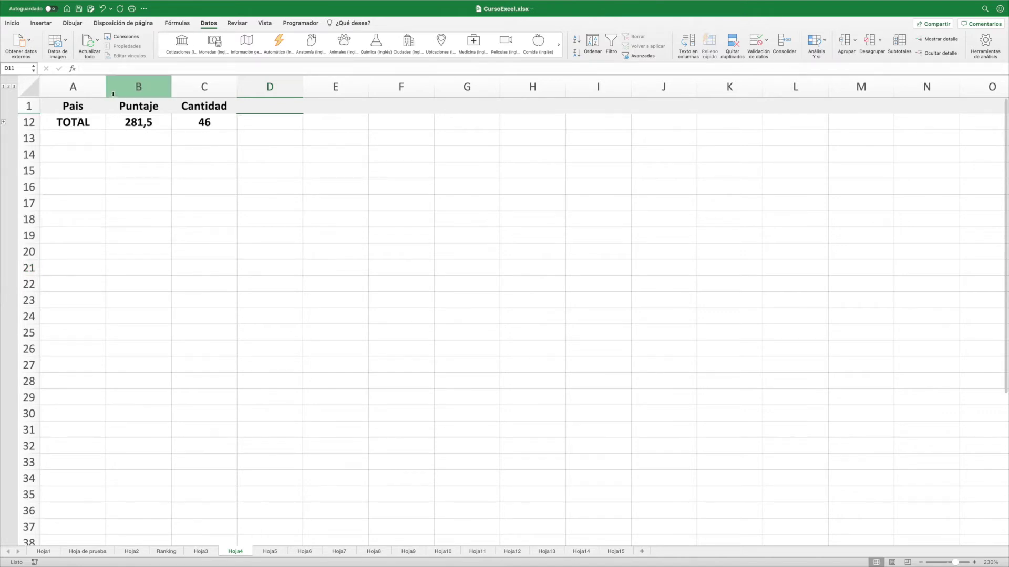
drag(74, 124, 196, 127)
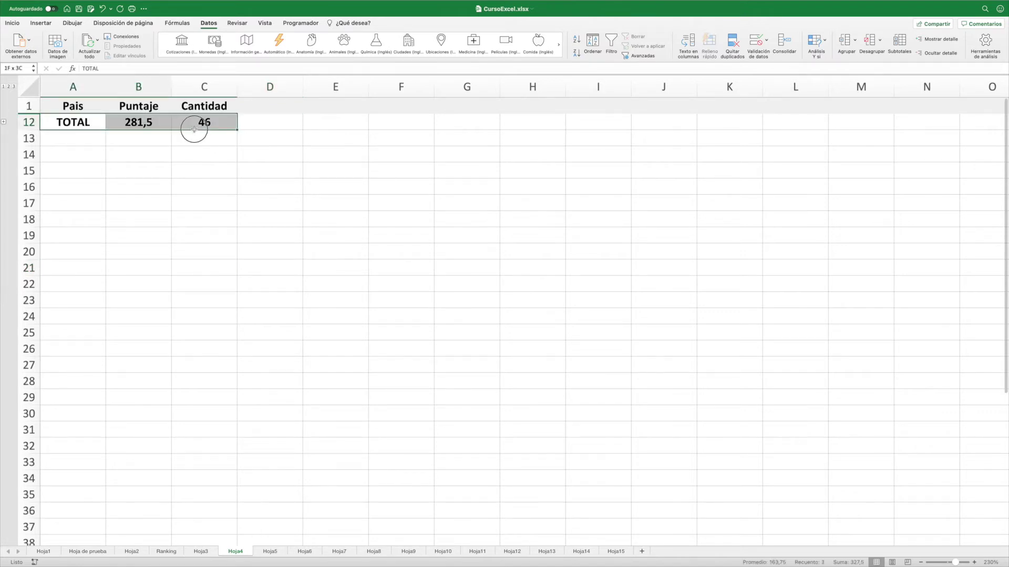
click(4, 121)
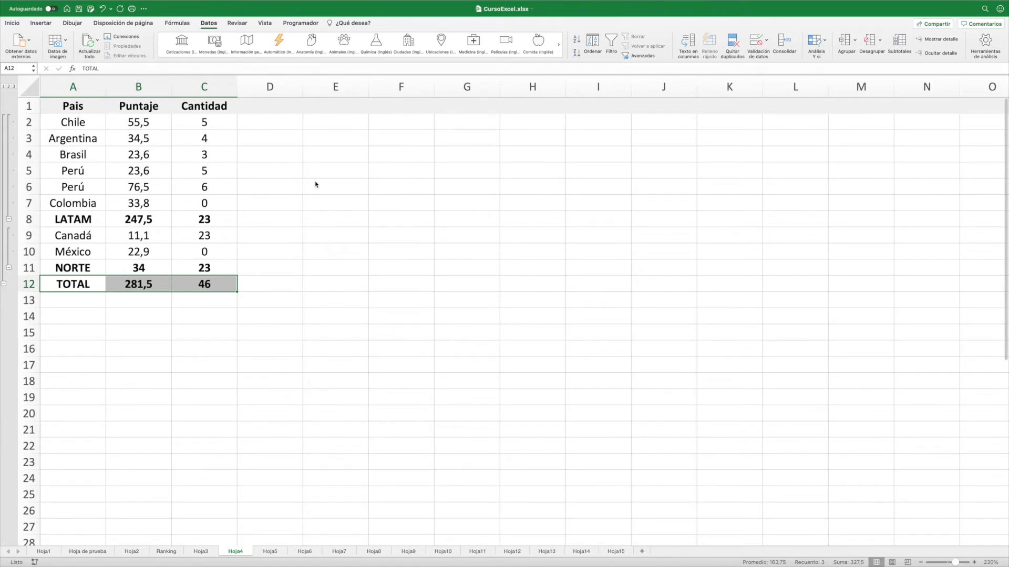
click(295, 198)
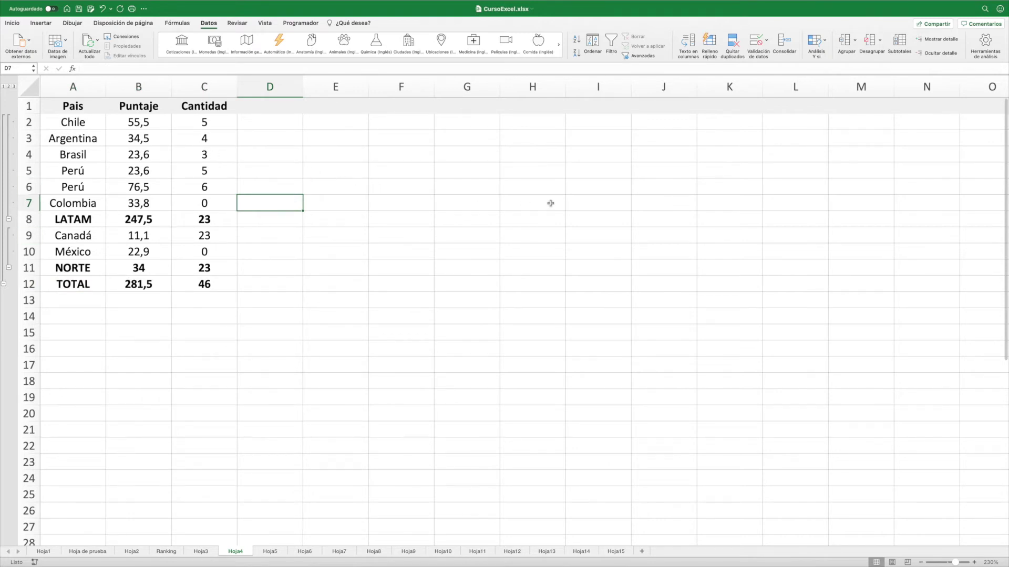
- Remove the entire row outline with Desagrupar > Borrar esquema and select row 11
click(880, 42)
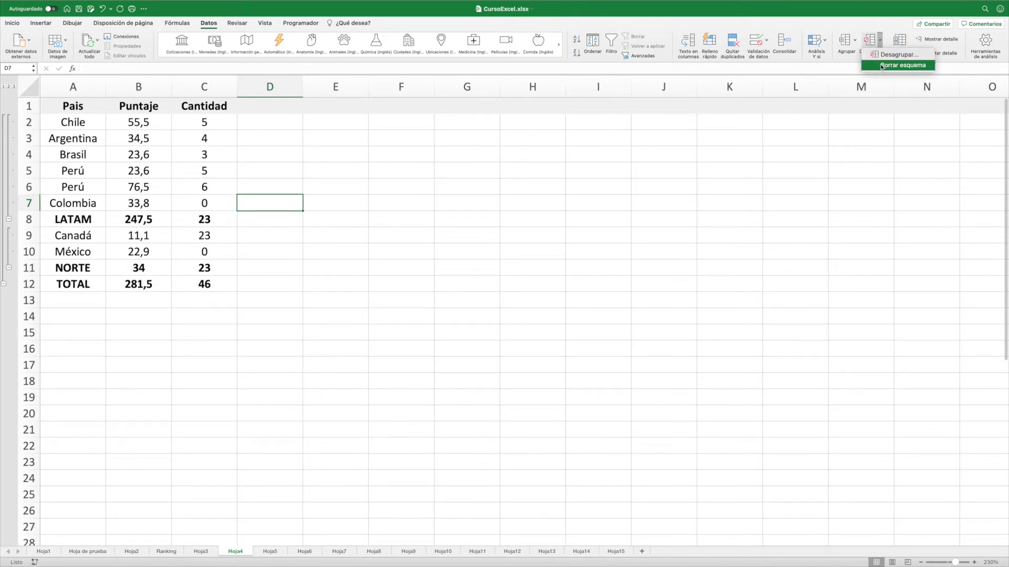
click(882, 65)
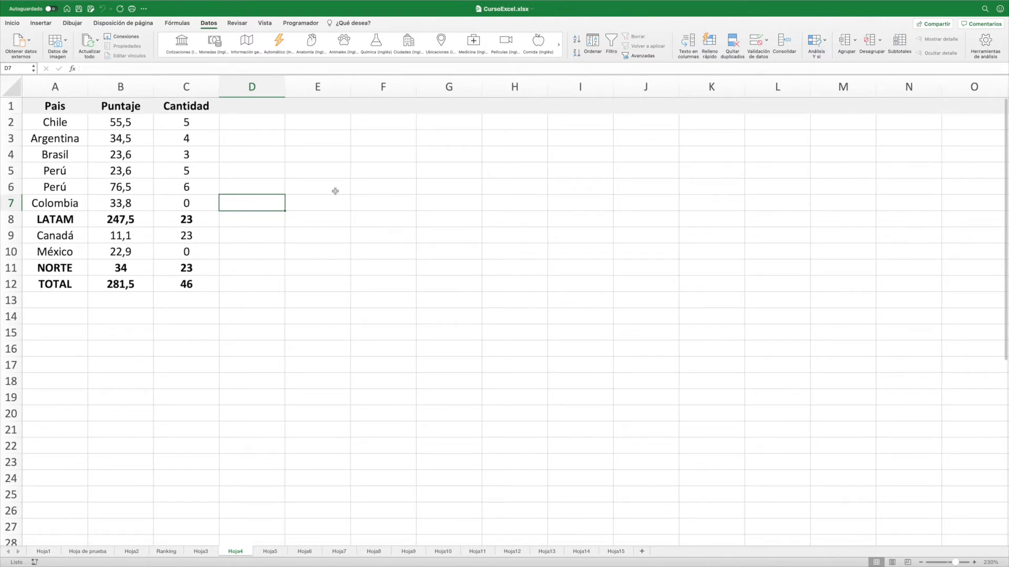
click(335, 268)
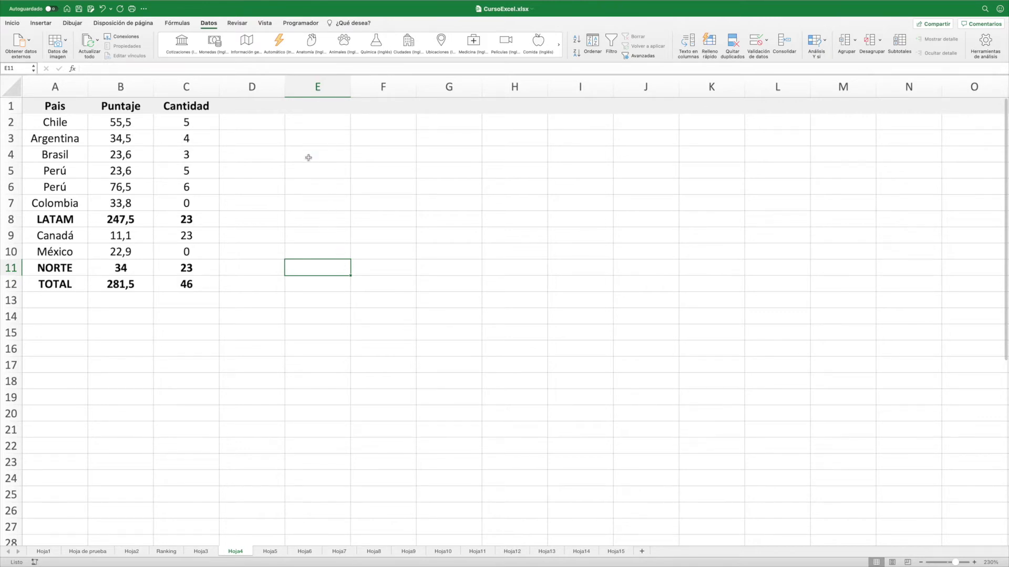
click(855, 40)
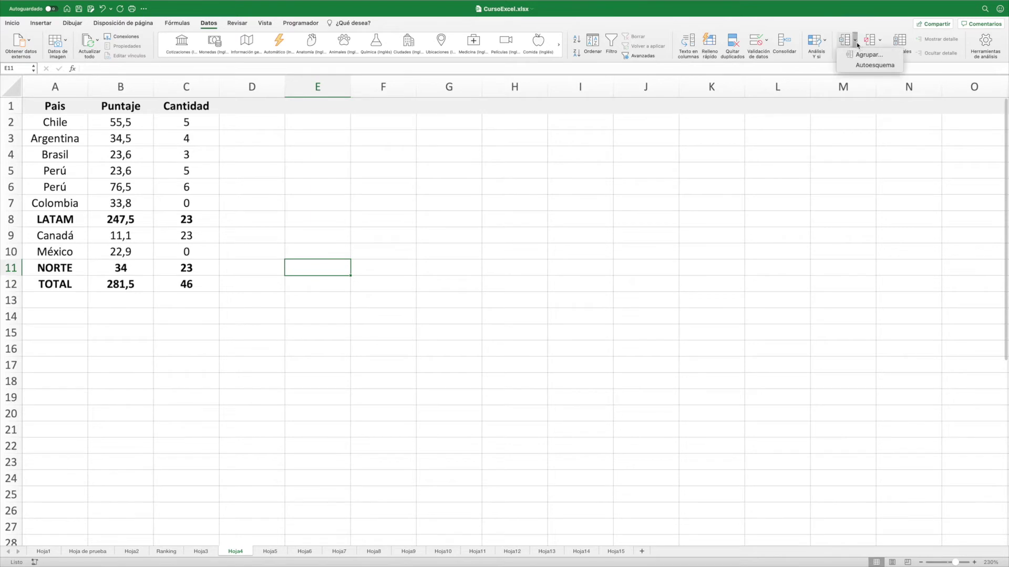
- Group row 11 (NORTE) as a row outline group via Agrupar with Filas
click(867, 54)
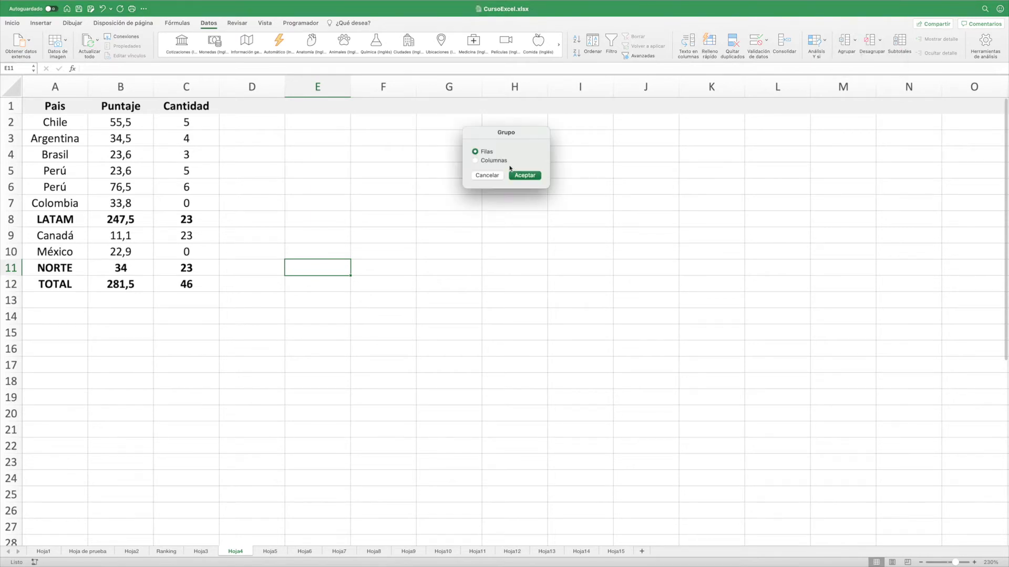
drag(499, 133, 457, 195)
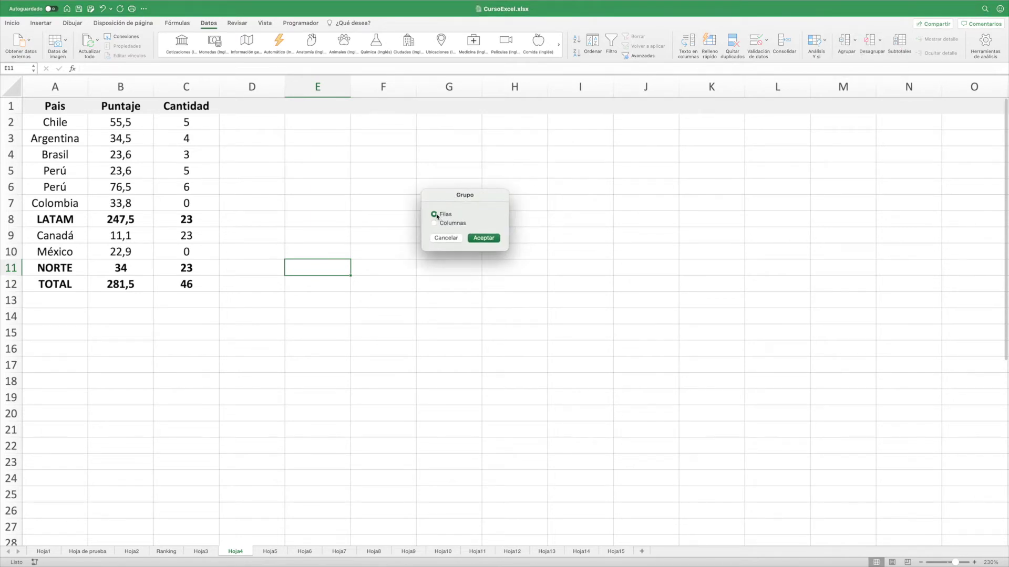
click(488, 237)
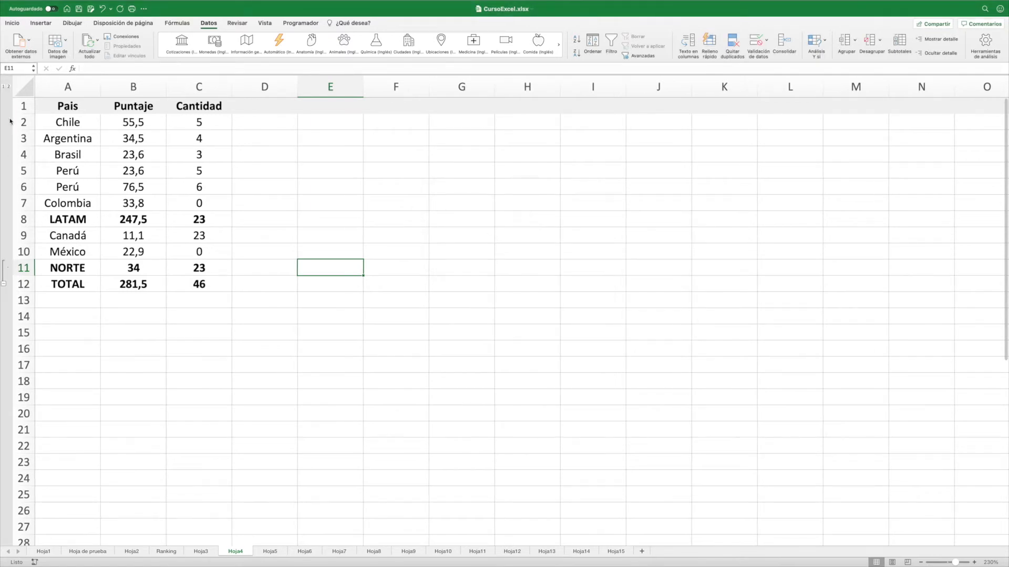
click(152, 170)
click(282, 174)
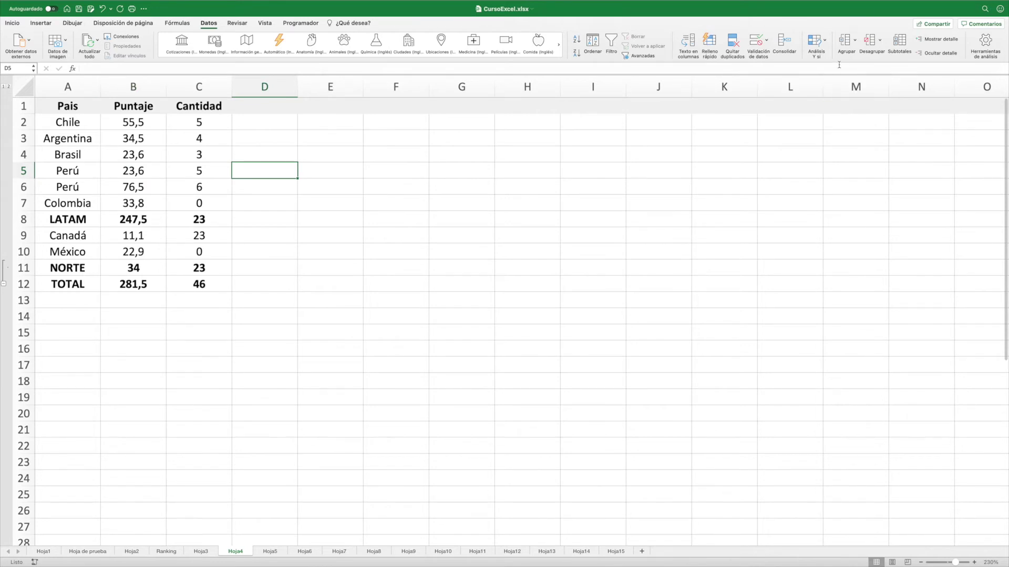
click(869, 41)
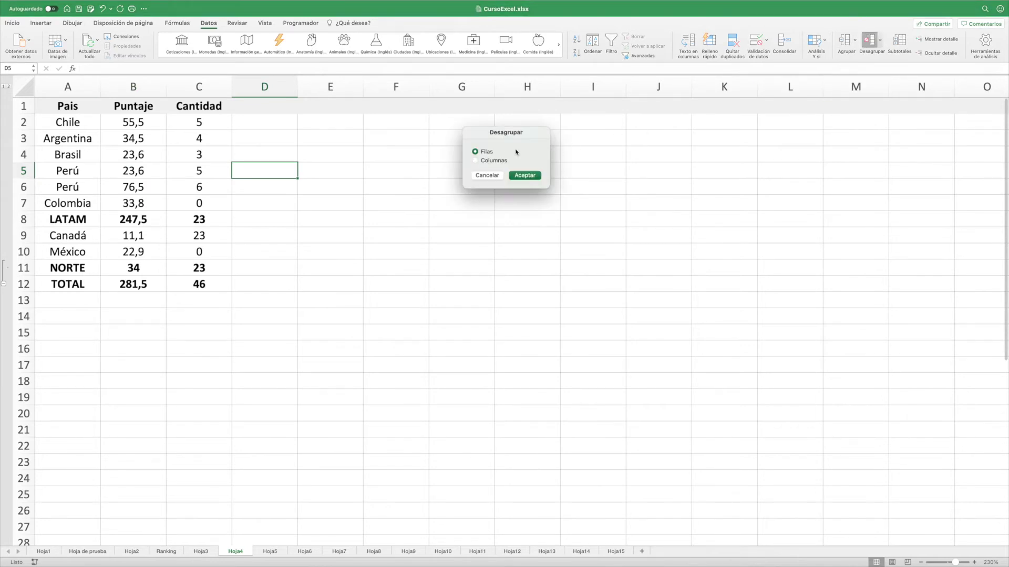
- Cancel the Desagrupar dialog, then ungroup the row 11 outline group
click(517, 176)
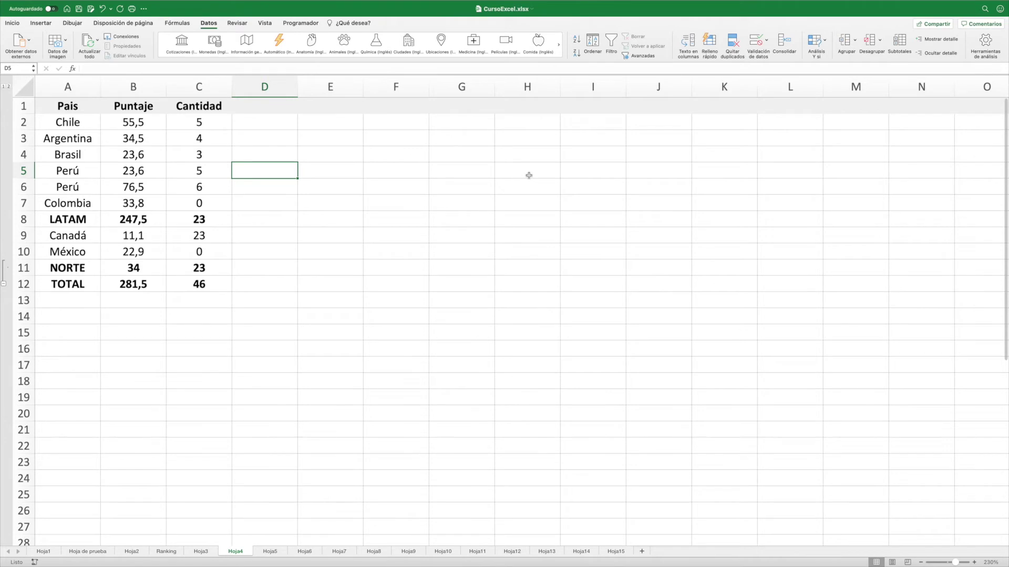
click(877, 45)
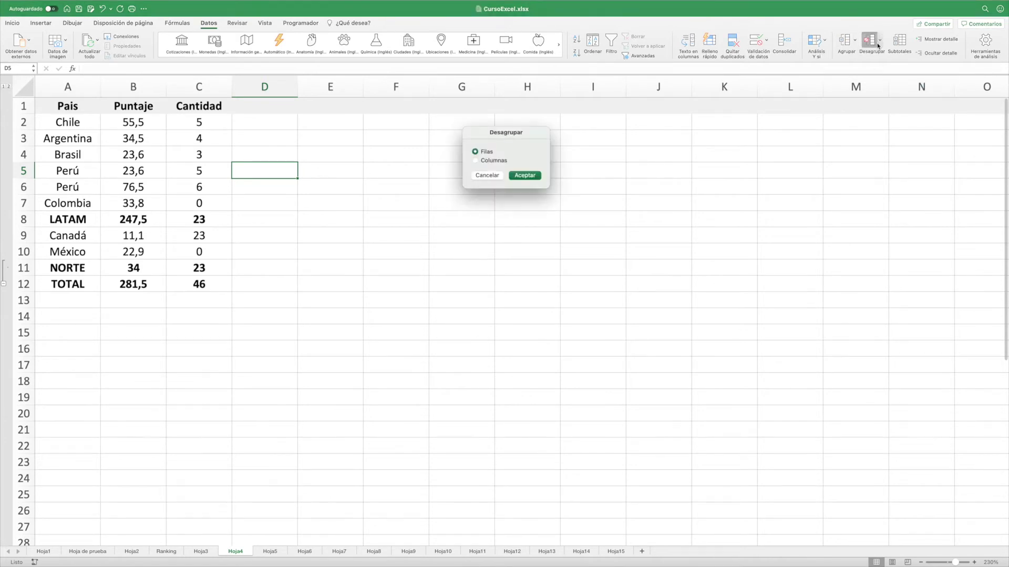
click(520, 176)
- Group column H from cell H5, choosing Columnas in the Agrupar dialog
click(522, 176)
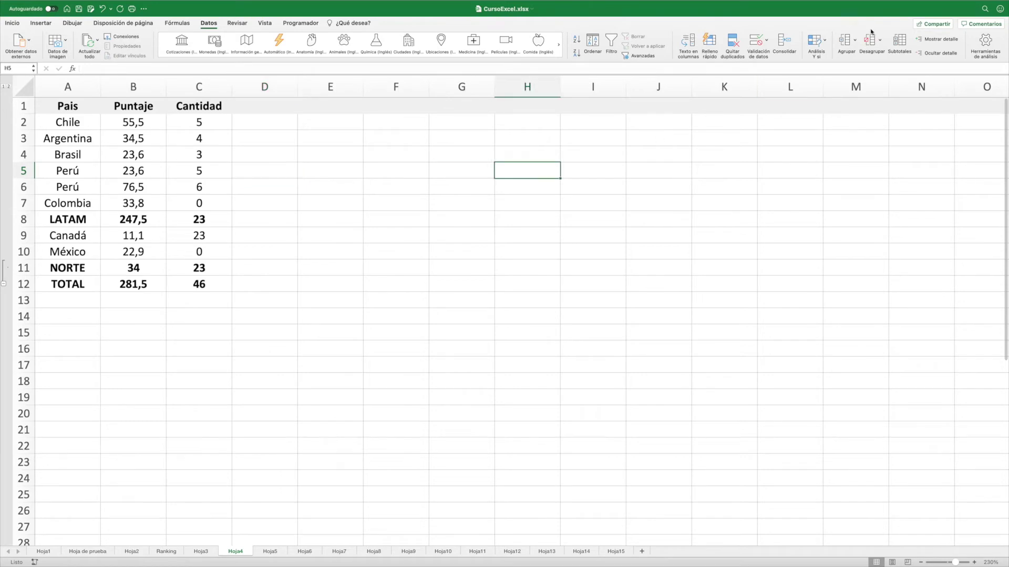
click(852, 43)
click(494, 160)
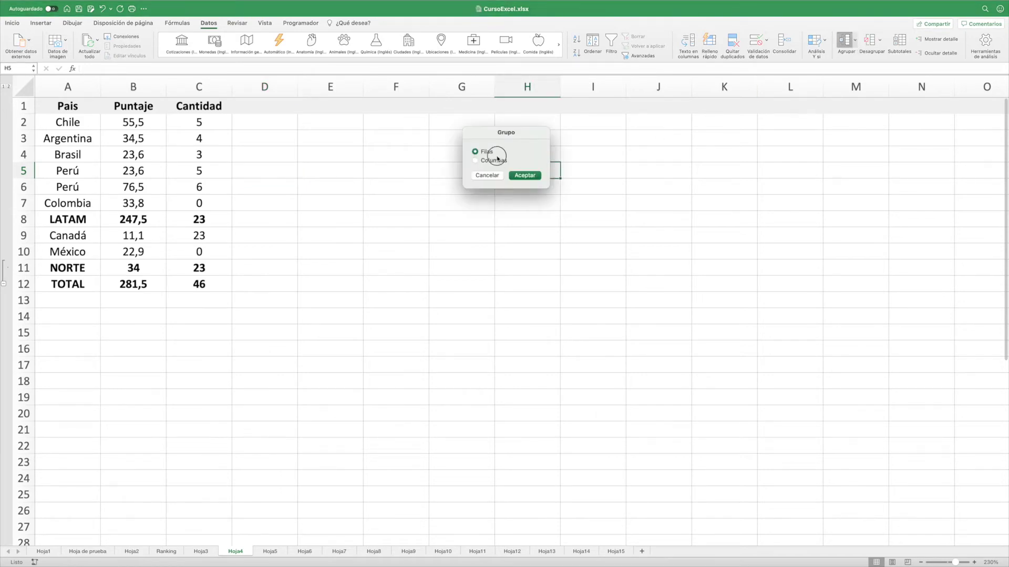
click(529, 175)
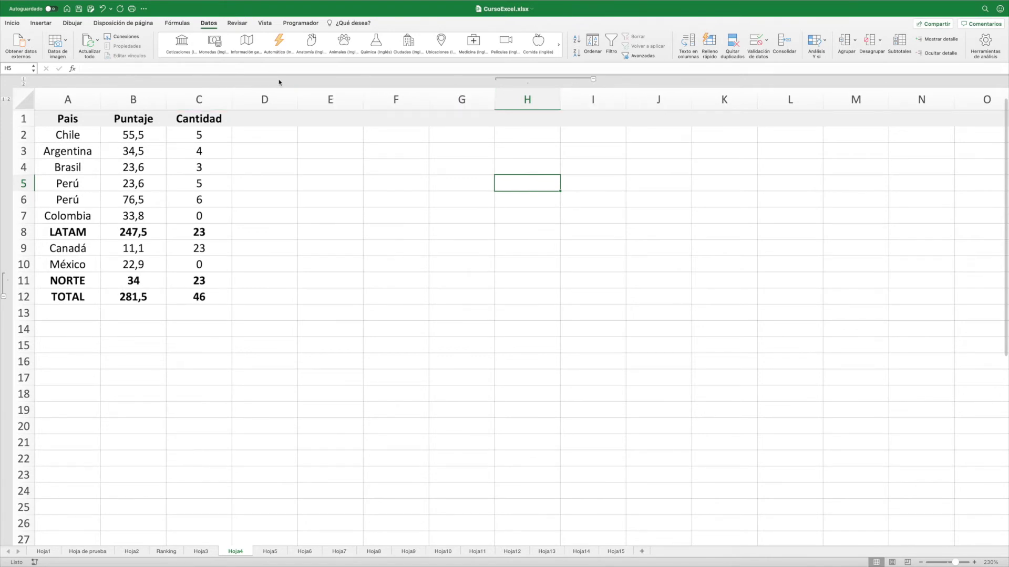
click(292, 181)
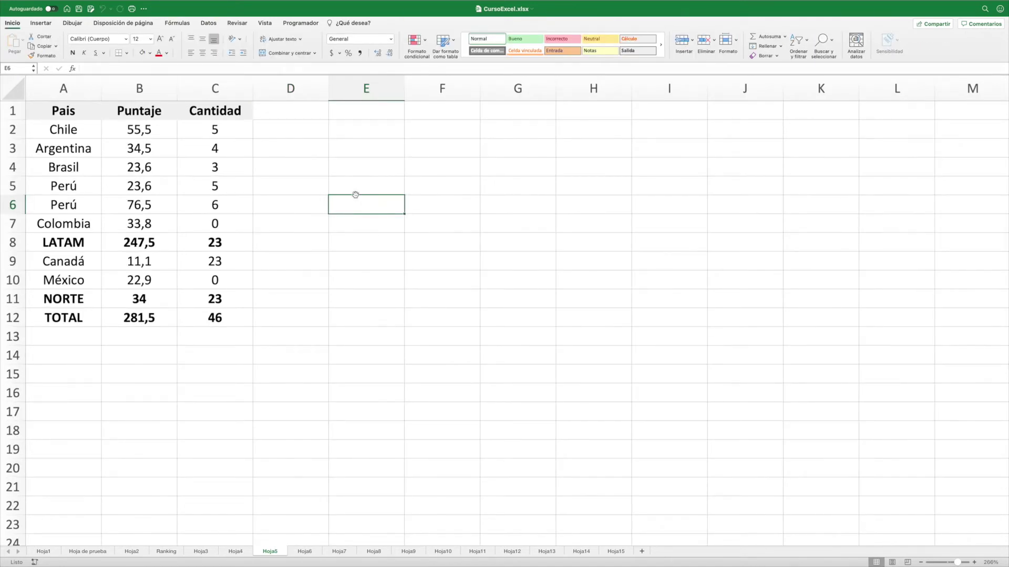
- Copy the five country rows A2:C6 and paste them at A7 and A12
drag(61, 130, 202, 200)
key(ctrl+c)
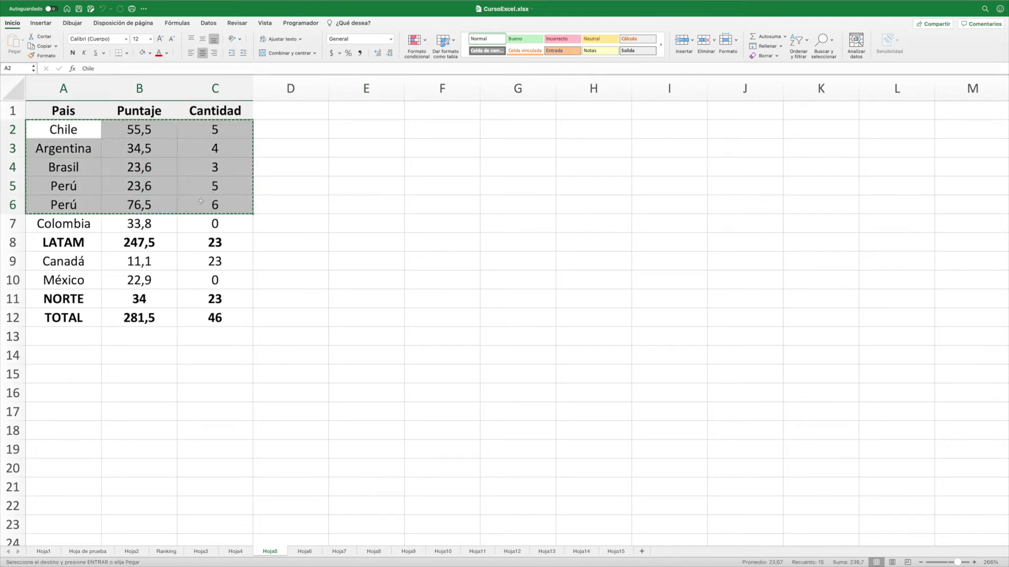
click(59, 224)
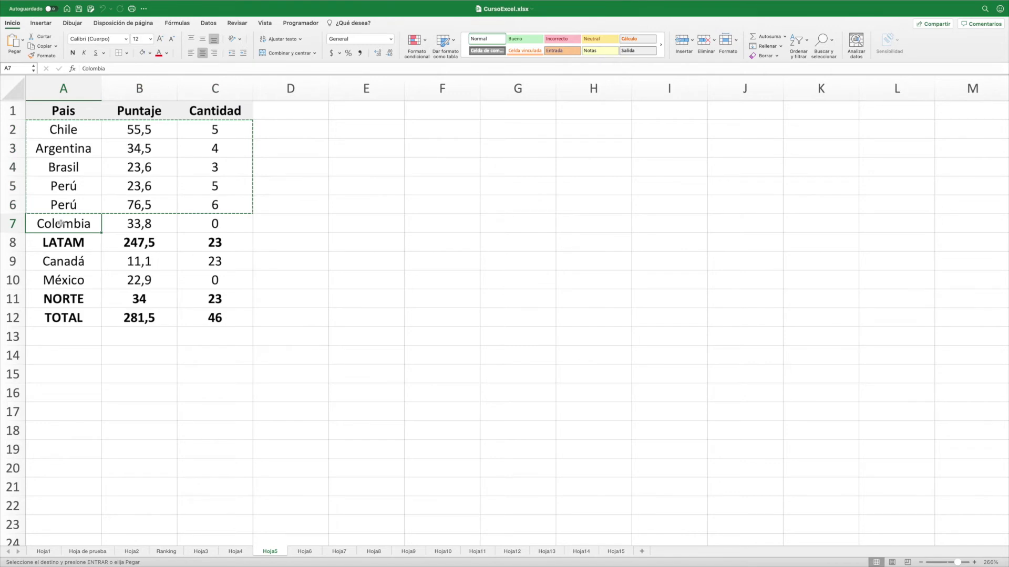
key(ctrl+v)
click(63, 315)
key(ctrl+v)
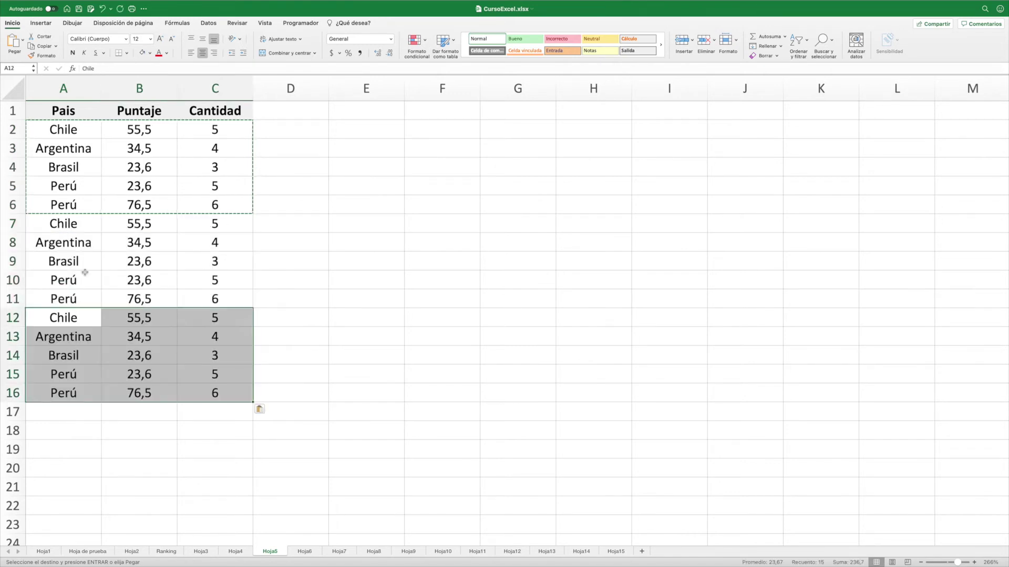
- Copy A2:C16 and paste it at A17 and A32, extending the list to row 46
mouse_move(63, 129)
mouse_down()
mouse_move(231, 343)
mouse_move(233, 398)
mouse_up()
key(ctrl+c)
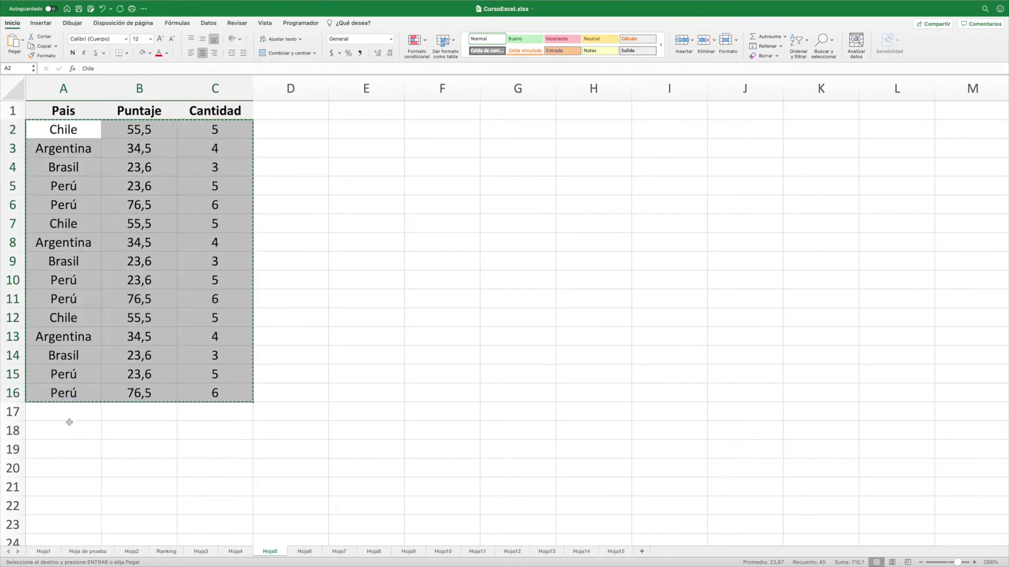
click(65, 415)
key(ctrl+v)
scroll(124, 411, down, 5)
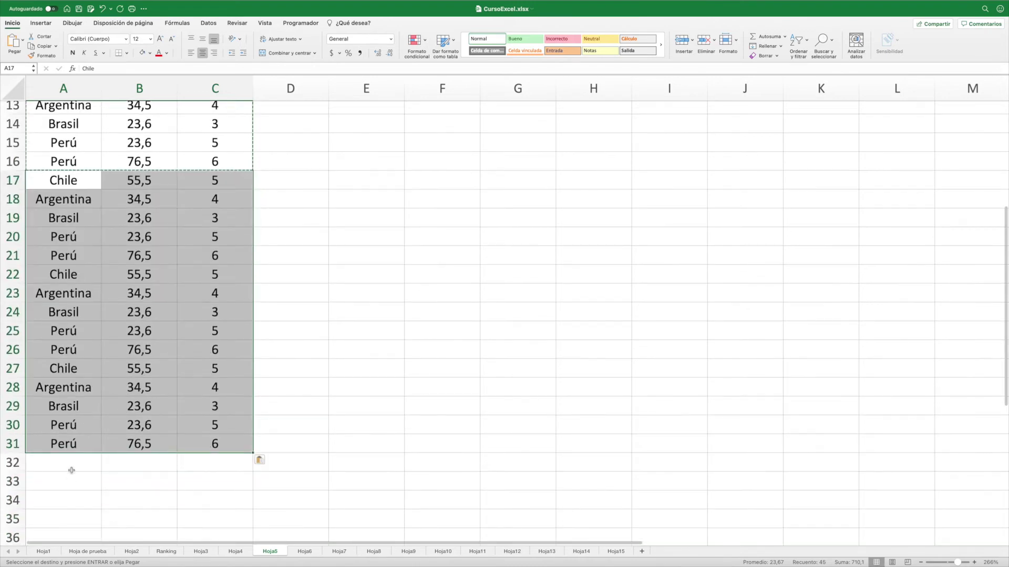
click(65, 464)
key(ctrl+v)
scroll(105, 452, down, 5)
scroll(145, 443, down, 1)
click(158, 428)
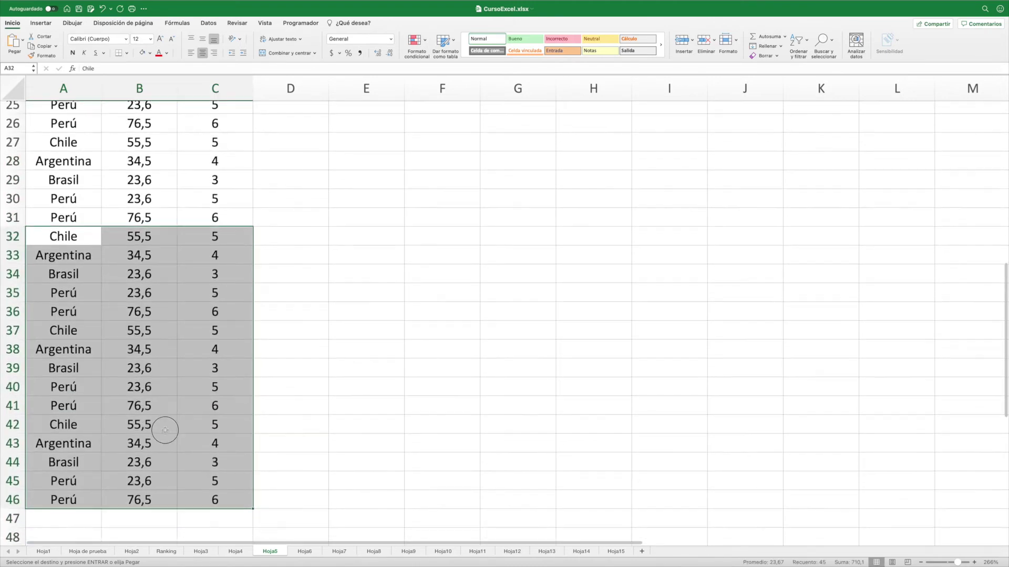
scroll(164, 430, up, 9)
scroll(163, 431, up, 3)
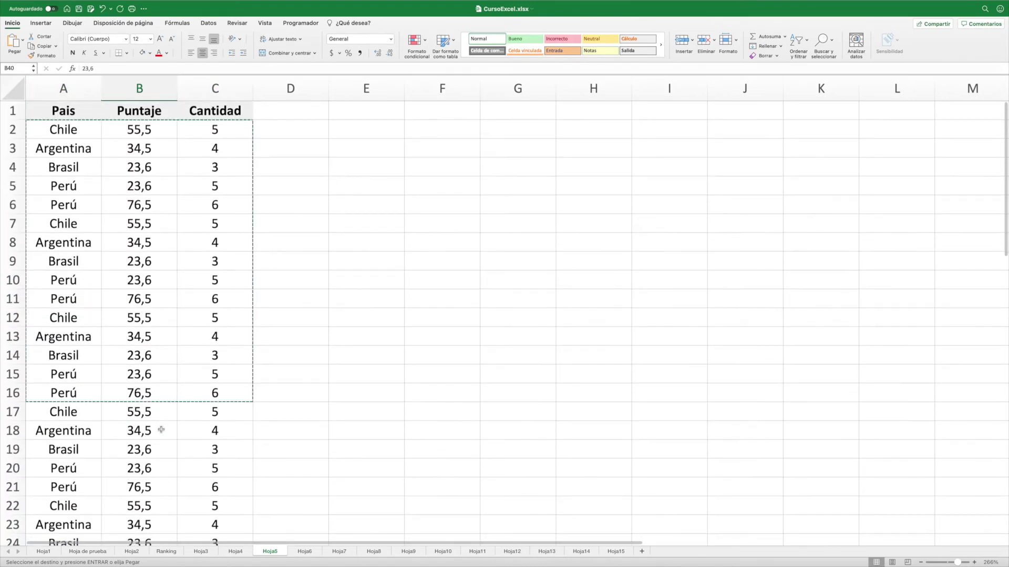
click(152, 377)
- Scroll through the repeated country list to review it
click(135, 221)
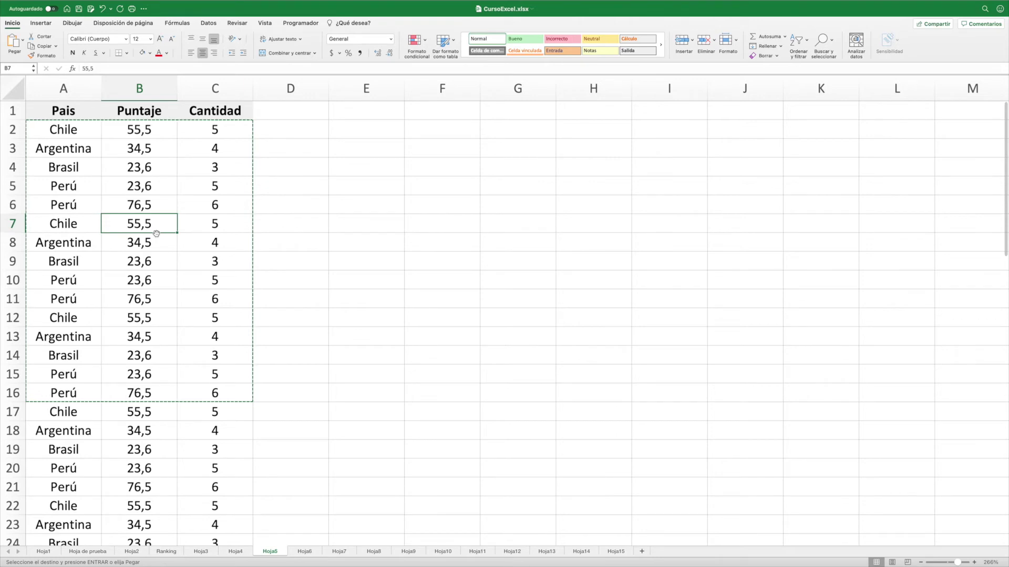
scroll(156, 233, down, 7)
scroll(156, 233, down, 2)
scroll(156, 233, up, 2)
scroll(156, 234, up, 7)
scroll(156, 233, down, 2)
scroll(156, 233, down, 4)
scroll(156, 233, up, 6)
- Paste the country list into D2:F16, then undo that paste and select D2
click(286, 136)
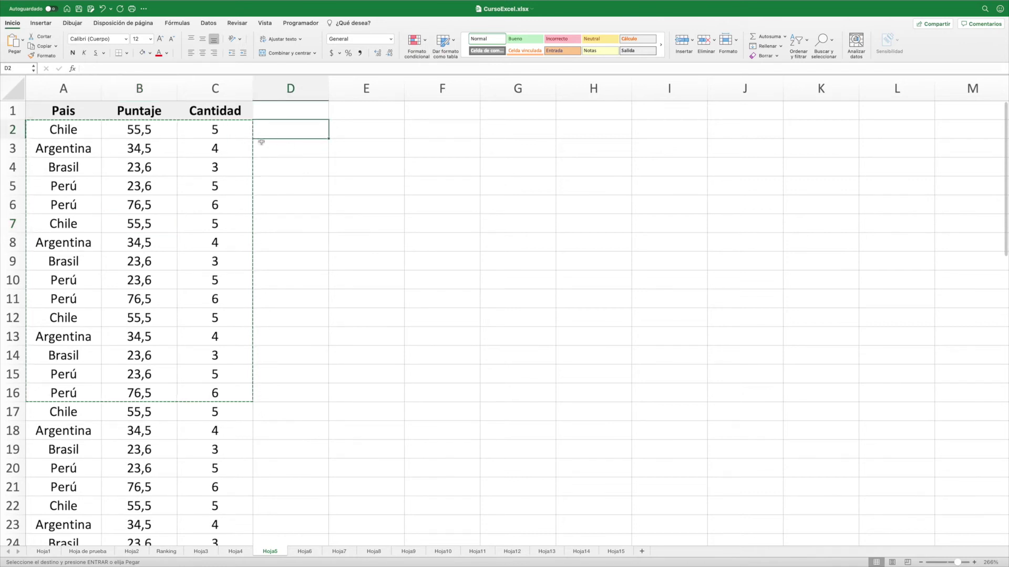
key(Return)
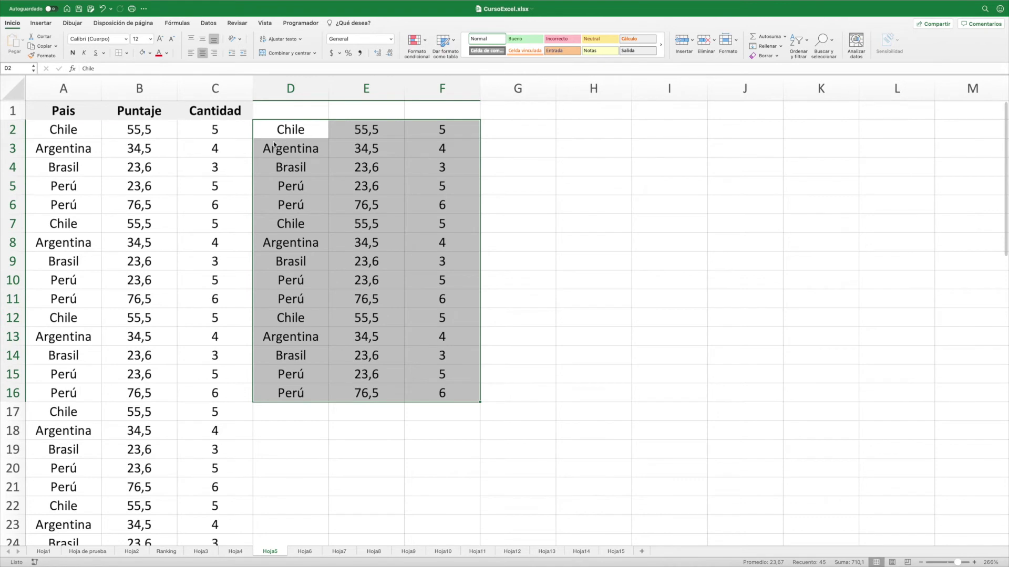
drag(287, 129, 461, 389)
key(ctrl+z)
click(299, 127)
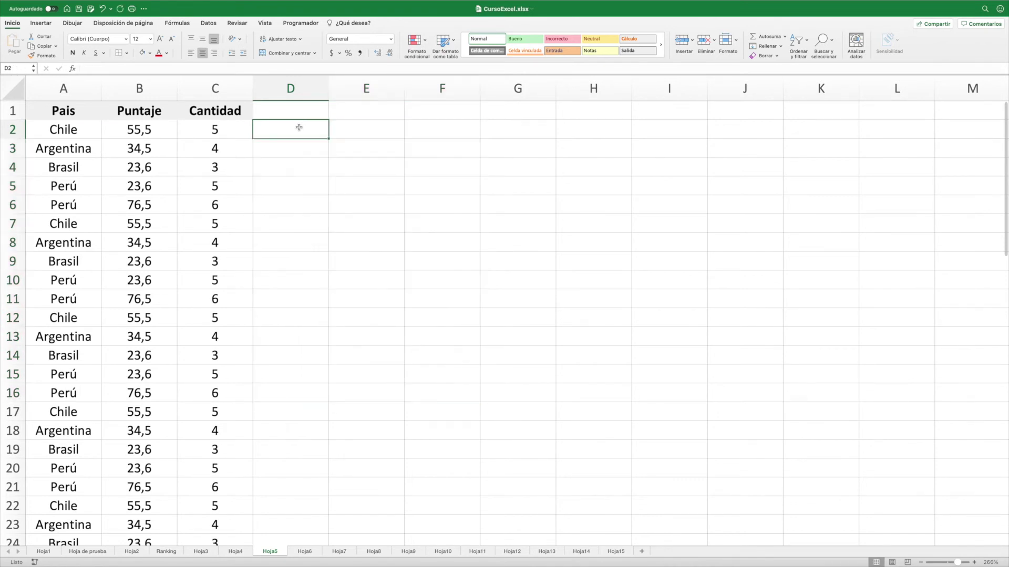
click(259, 26)
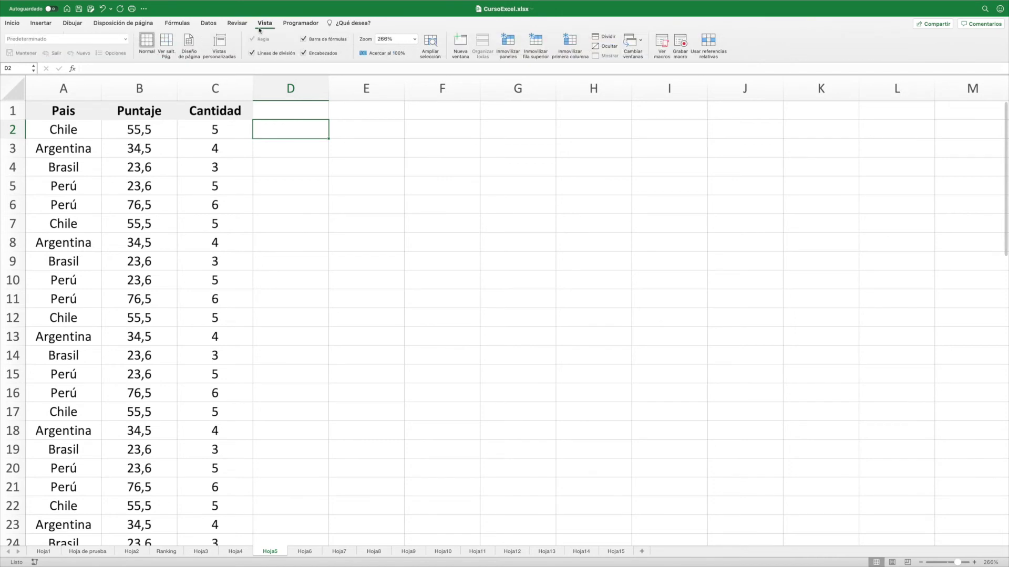
click(534, 42)
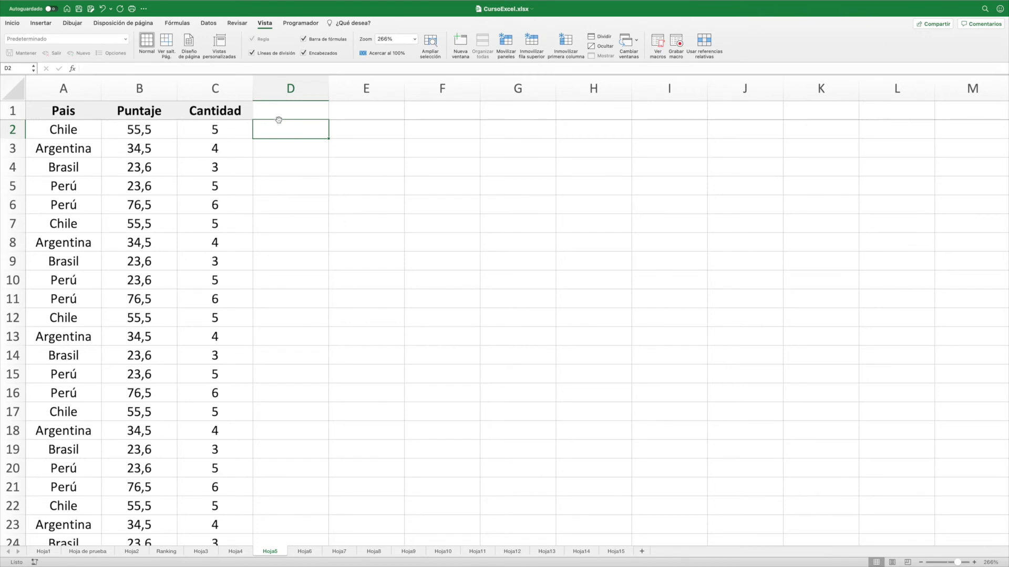
click(321, 217)
scroll(324, 217, down, 1)
scroll(323, 217, down, 1)
scroll(324, 217, down, 2)
scroll(324, 217, down, 2)
scroll(325, 217, down, 3)
scroll(325, 217, down, 3)
scroll(325, 218, down, 4)
scroll(326, 218, up, 2)
scroll(325, 218, up, 8)
scroll(325, 218, up, 4)
scroll(327, 218, down, 3)
scroll(327, 218, down, 5)
scroll(326, 218, down, 5)
scroll(327, 218, up, 10)
scroll(326, 218, up, 2)
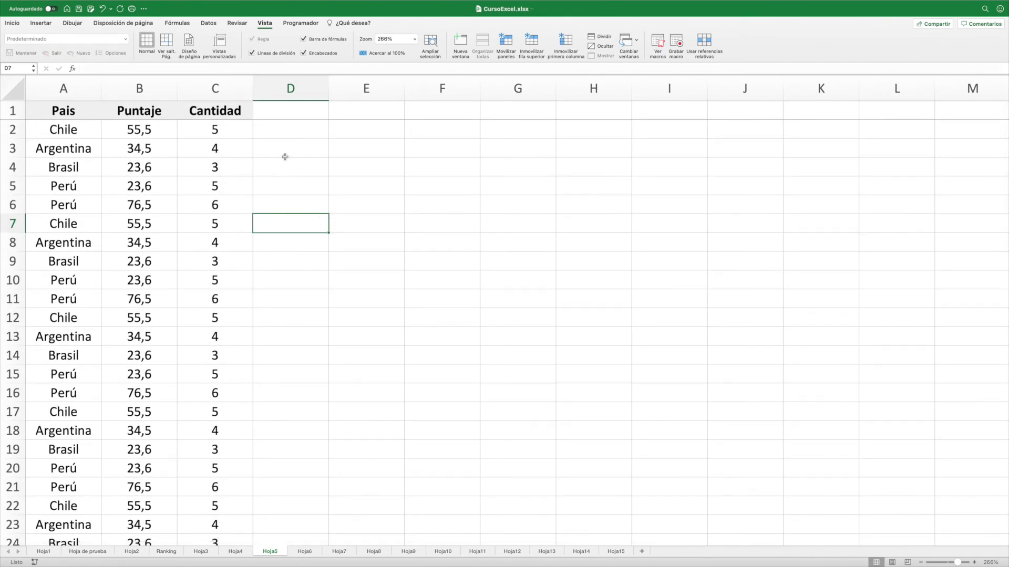
click(507, 45)
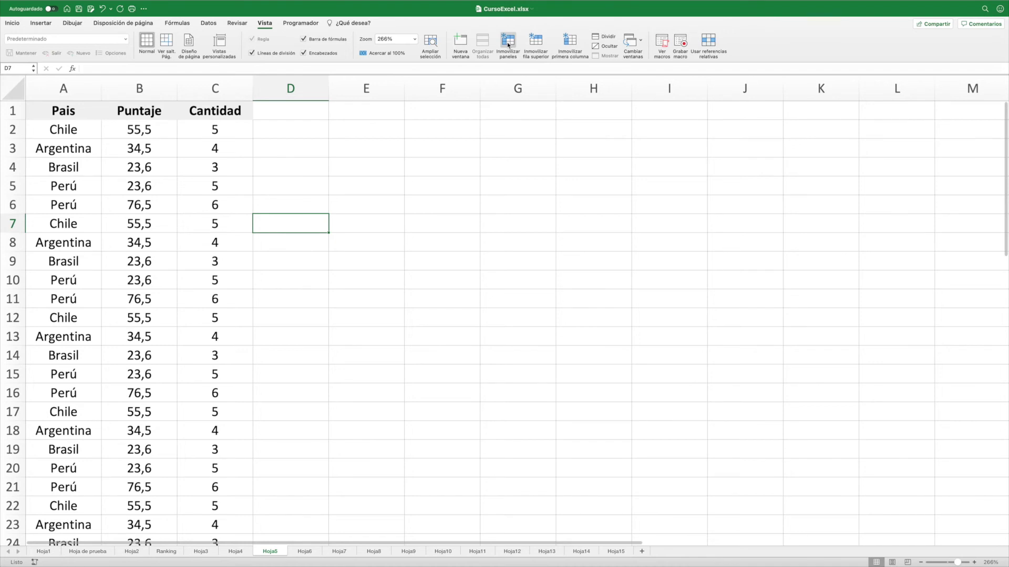
scroll(115, 135, down, 3)
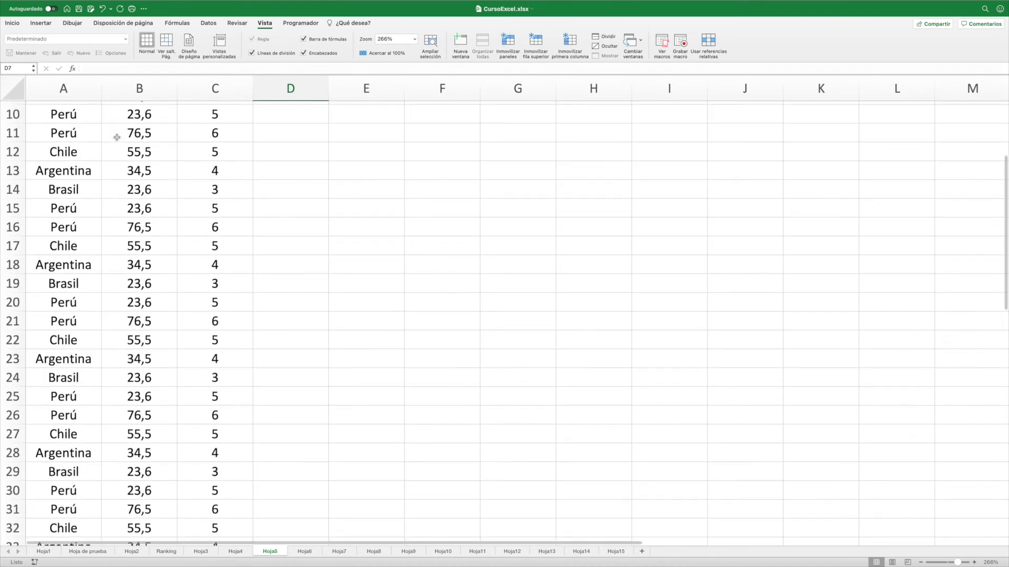
scroll(116, 136, up, 3)
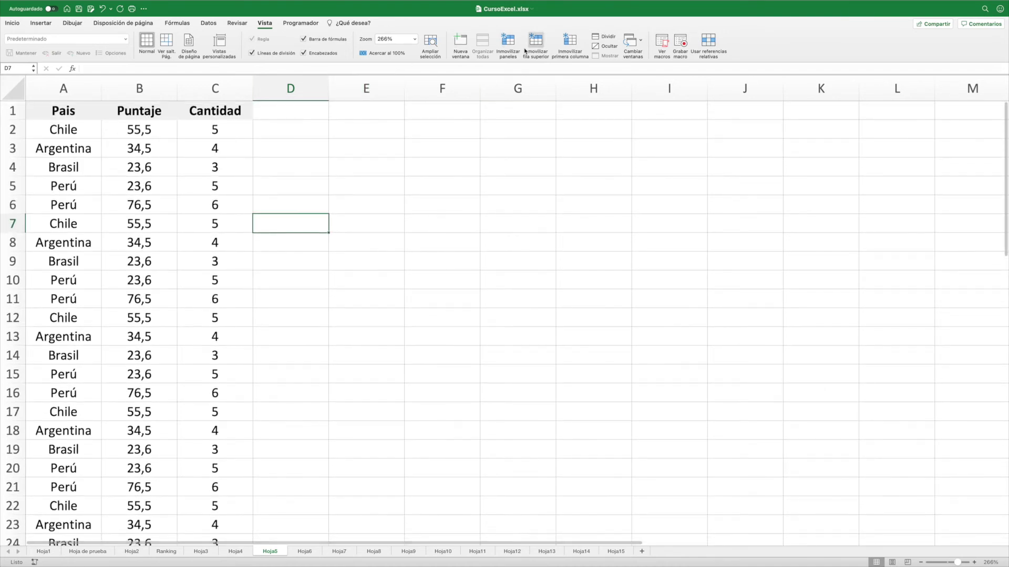
click(64, 152)
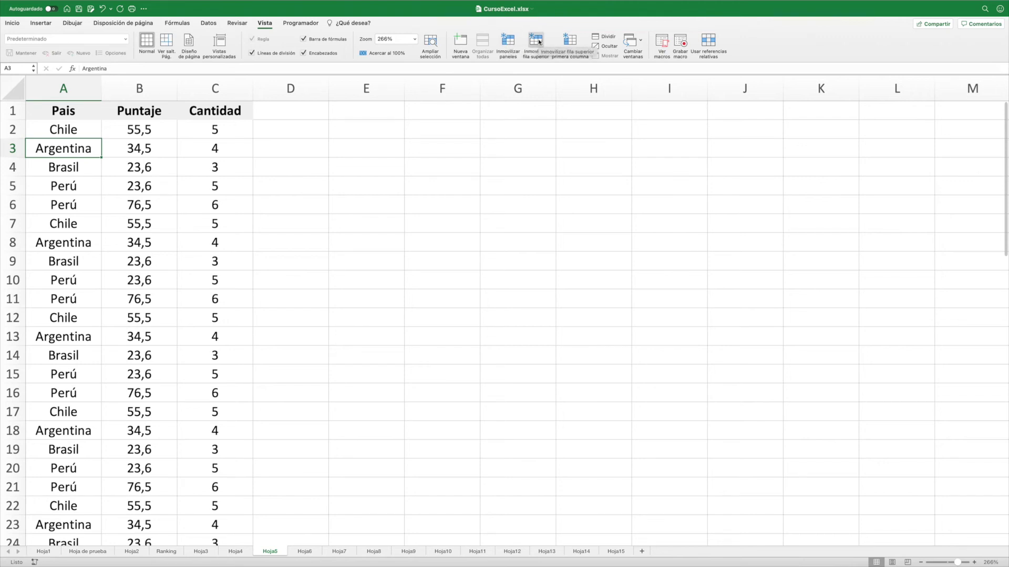
- Freeze rows 1–2 and clear the duplicated values from D2:F16
click(507, 41)
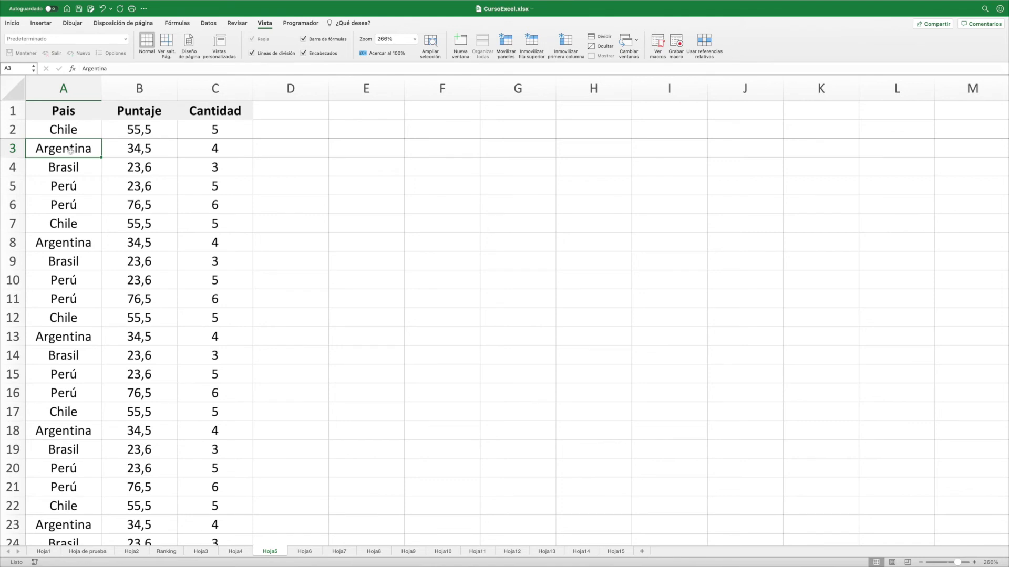
click(57, 129)
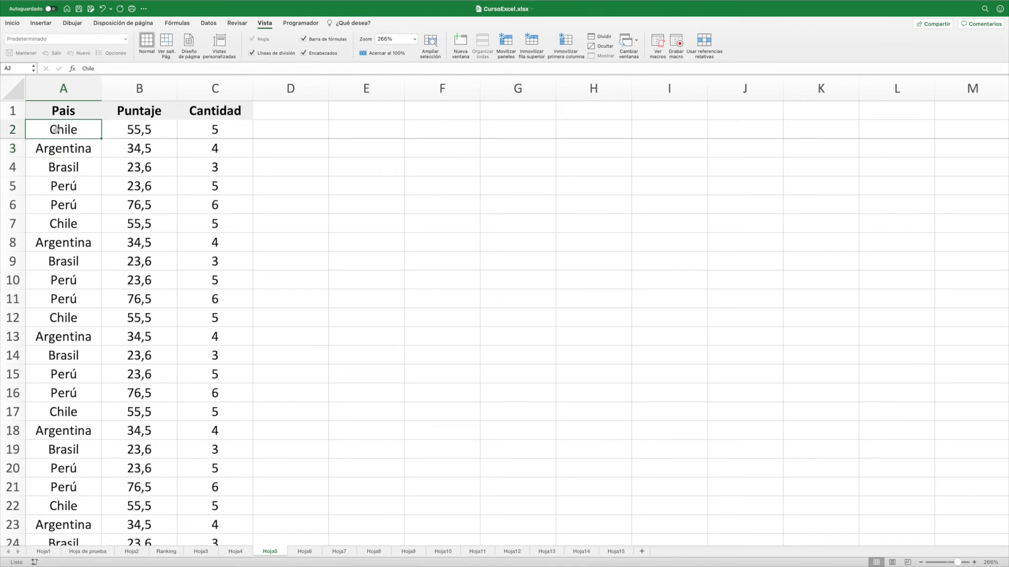
key(ctrl+z)
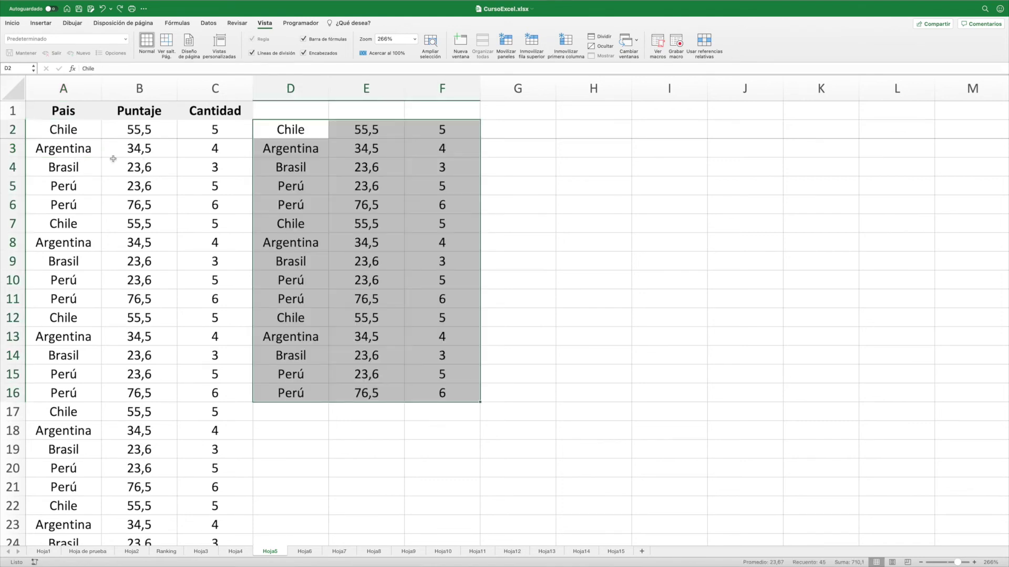
key(Delete)
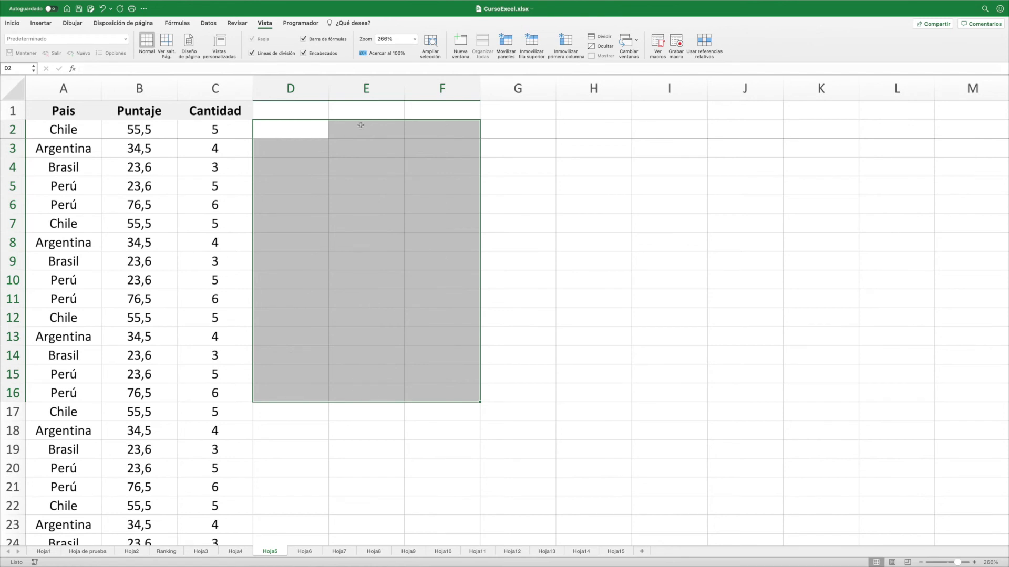
click(664, 148)
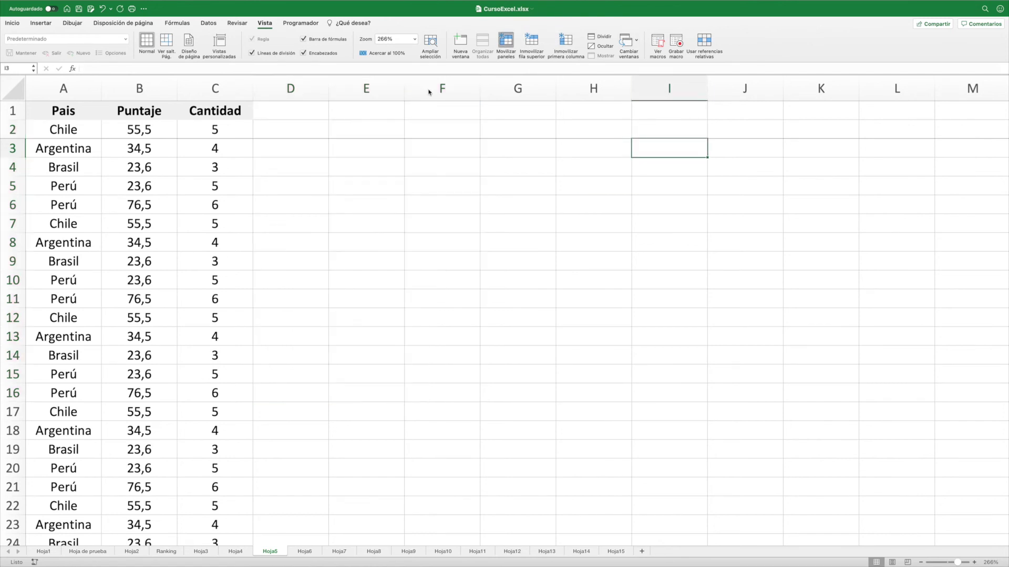
mouse_move(52, 132)
mouse_down()
mouse_move(71, 132)
mouse_move(58, 129)
mouse_up()
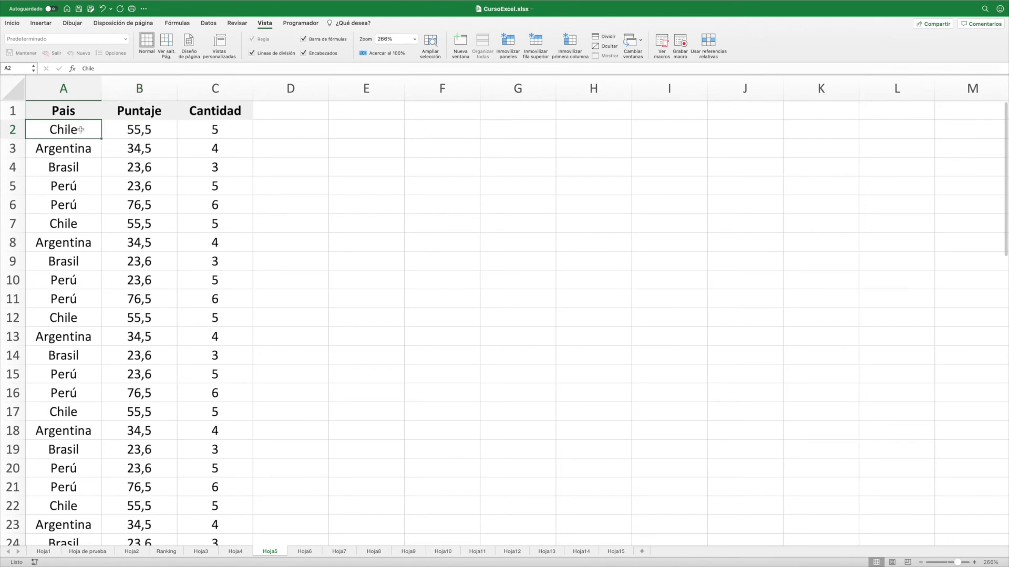
- Refreeze at A2, unfreeze, then freeze panes at A3 to keep rows 1–2 fixed
click(507, 42)
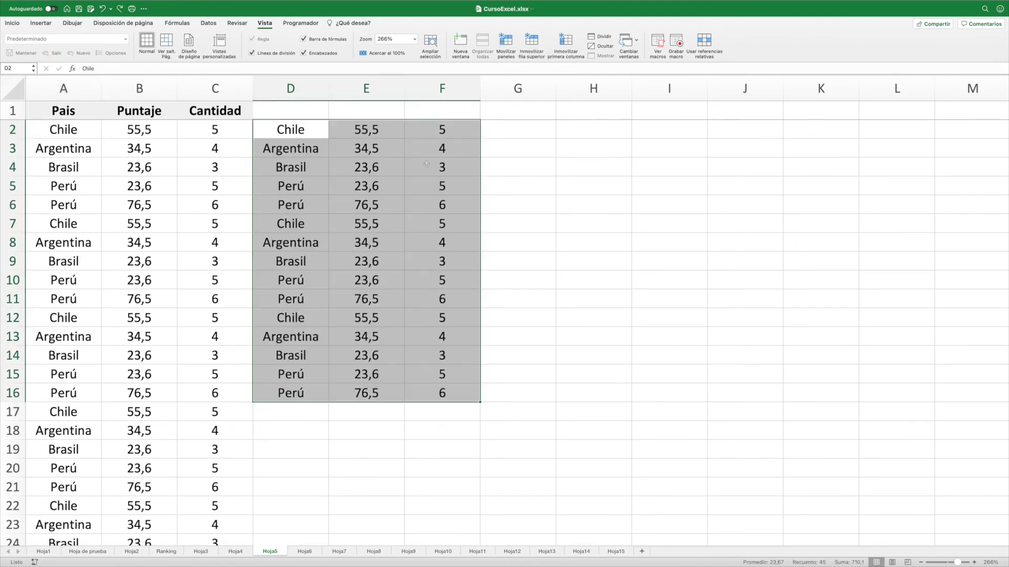
key(Delete)
click(66, 132)
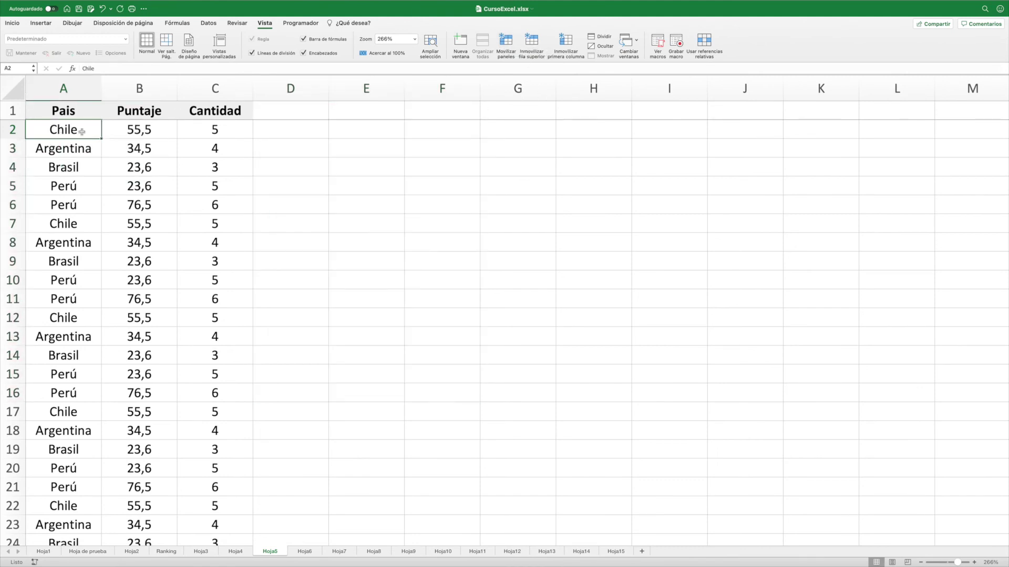
click(538, 42)
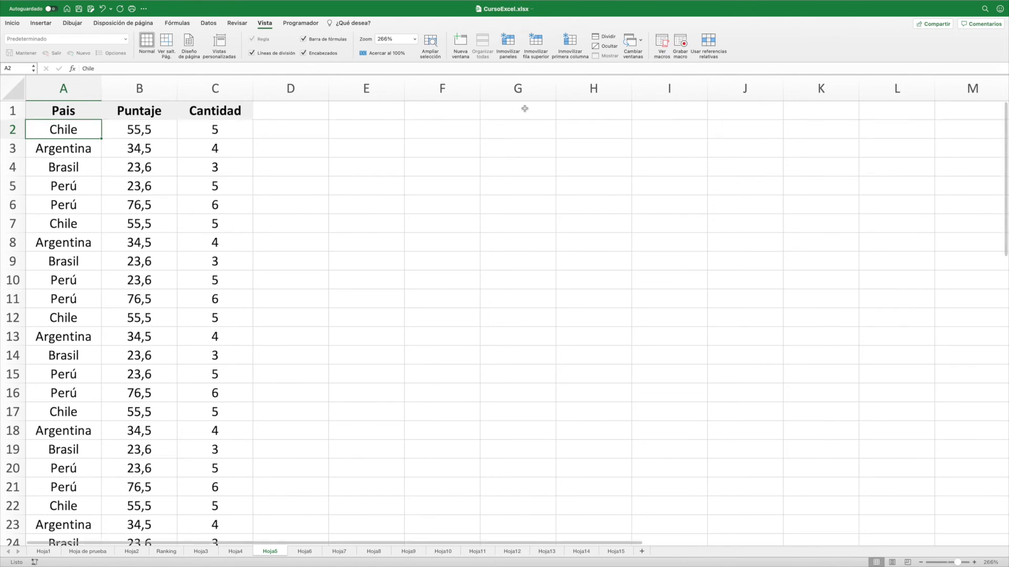
click(54, 150)
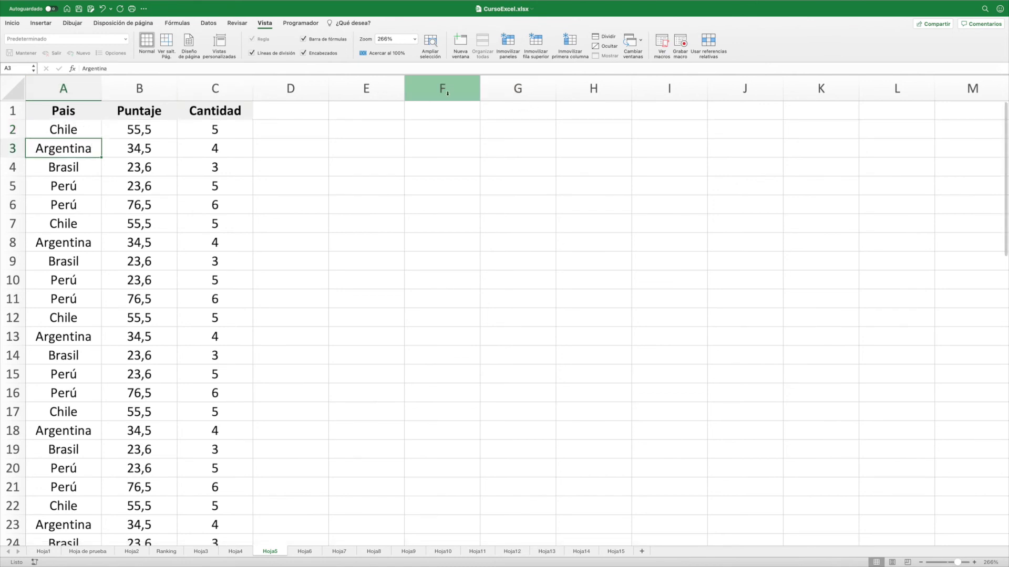
click(508, 46)
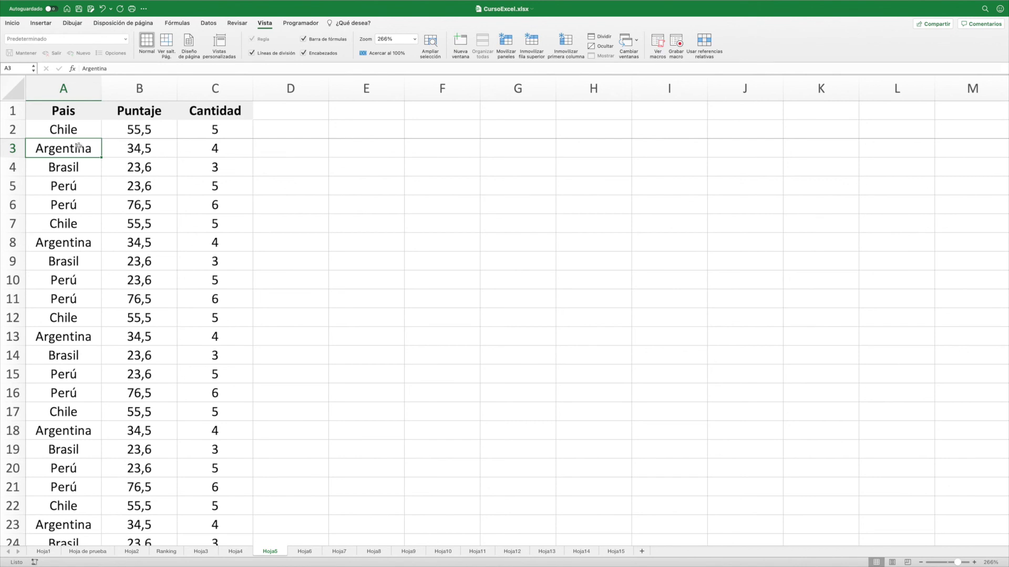
click(76, 129)
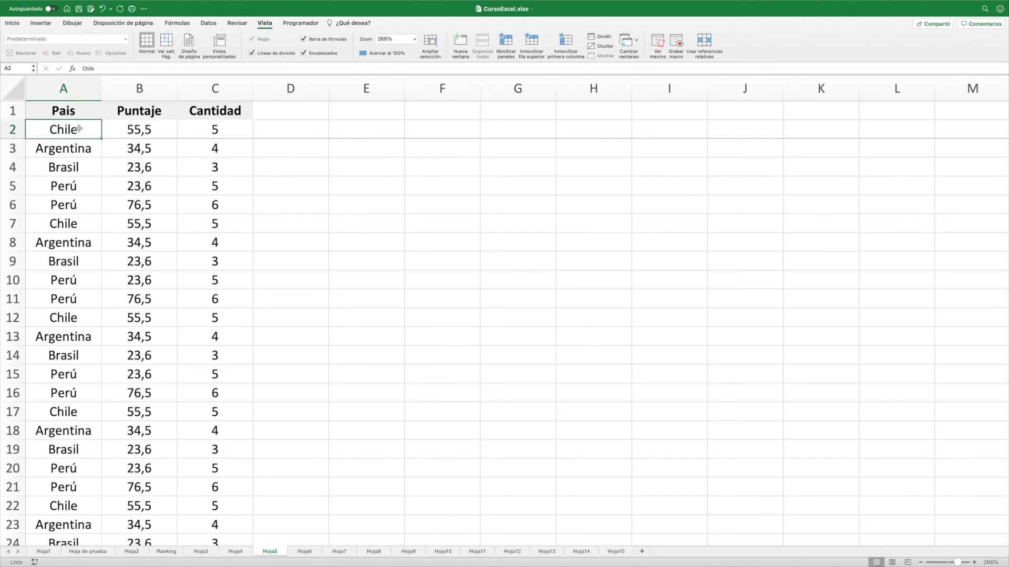
- Scroll down the list to check the frozen top rows, then return to A1
drag(97, 108, 80, 130)
click(78, 133)
click(104, 208)
scroll(225, 215, down, 2)
scroll(225, 215, down, 2)
scroll(225, 216, down, 5)
scroll(225, 216, down, 2)
scroll(224, 215, down, 4)
scroll(224, 216, up, 11)
scroll(226, 216, down, 5)
scroll(226, 216, down, 5)
scroll(225, 218, up, 10)
key(ctrl+Home)
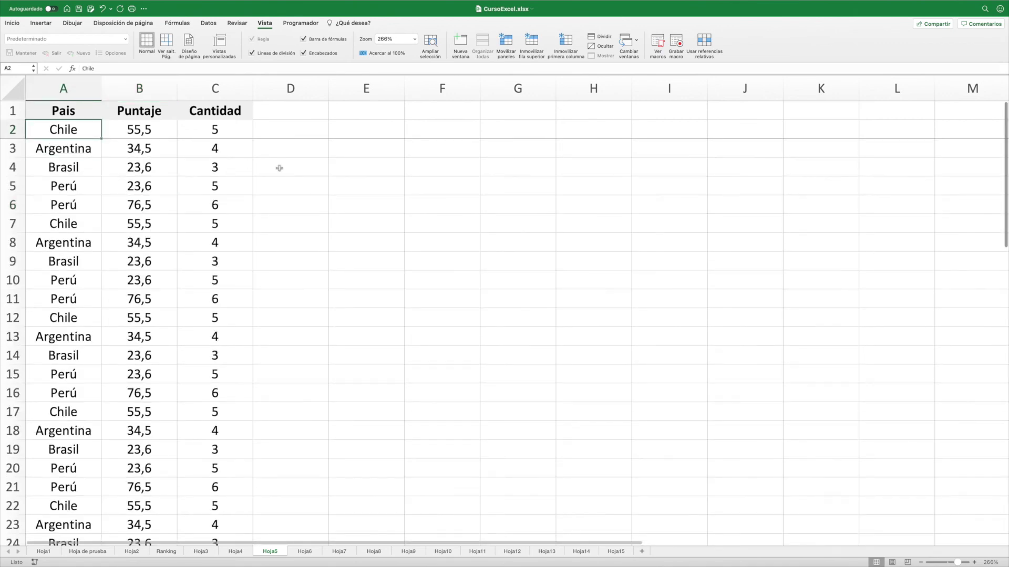
- Replace the row freeze with Inmovilizar primera columna and scroll sideways to confirm Pais stays fixed
click(504, 43)
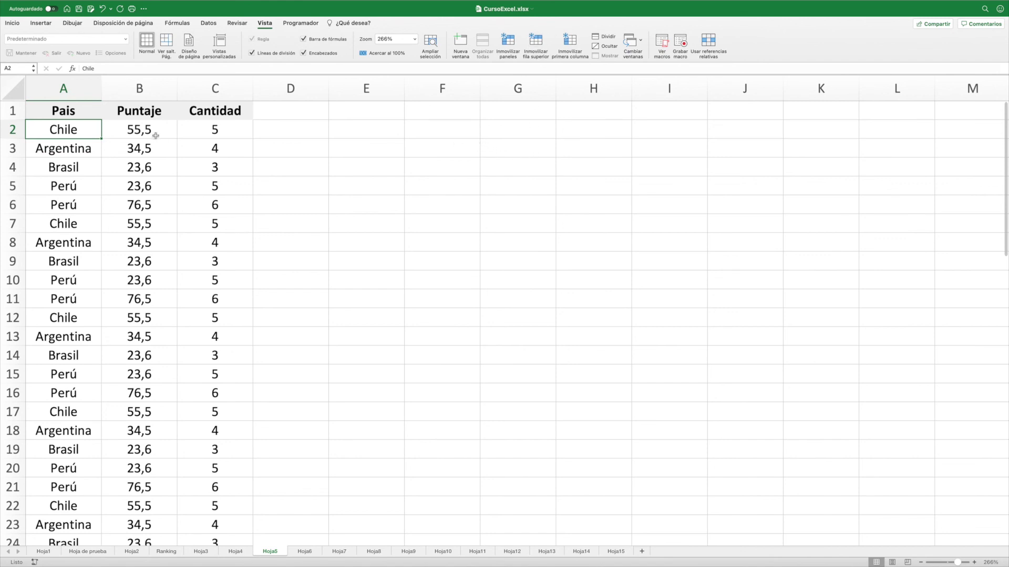
click(573, 42)
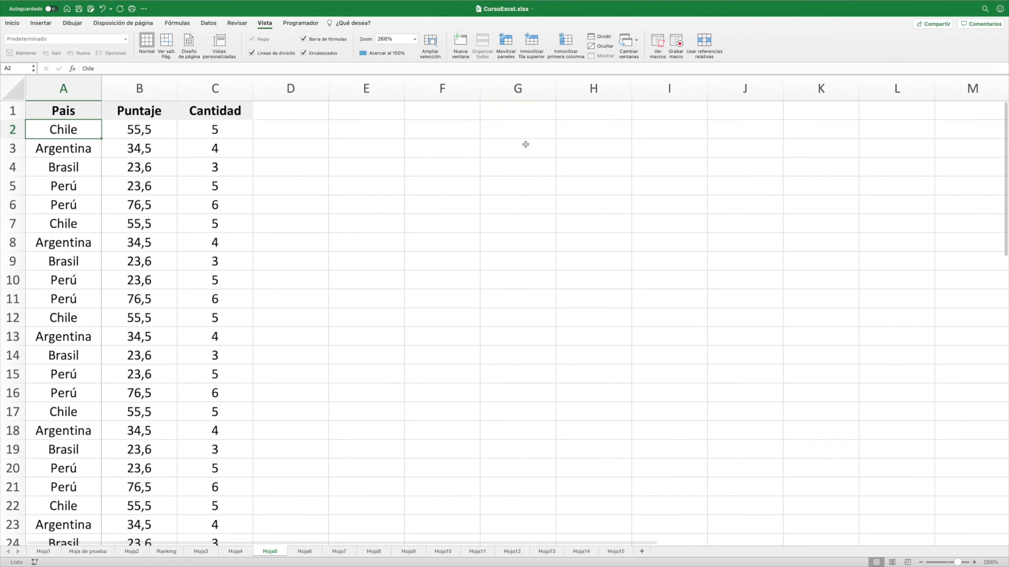
scroll(178, 140, right, 1)
scroll(179, 139, right, 1)
scroll(179, 140, right, 1)
scroll(180, 140, right, 1)
scroll(178, 140, left, 3)
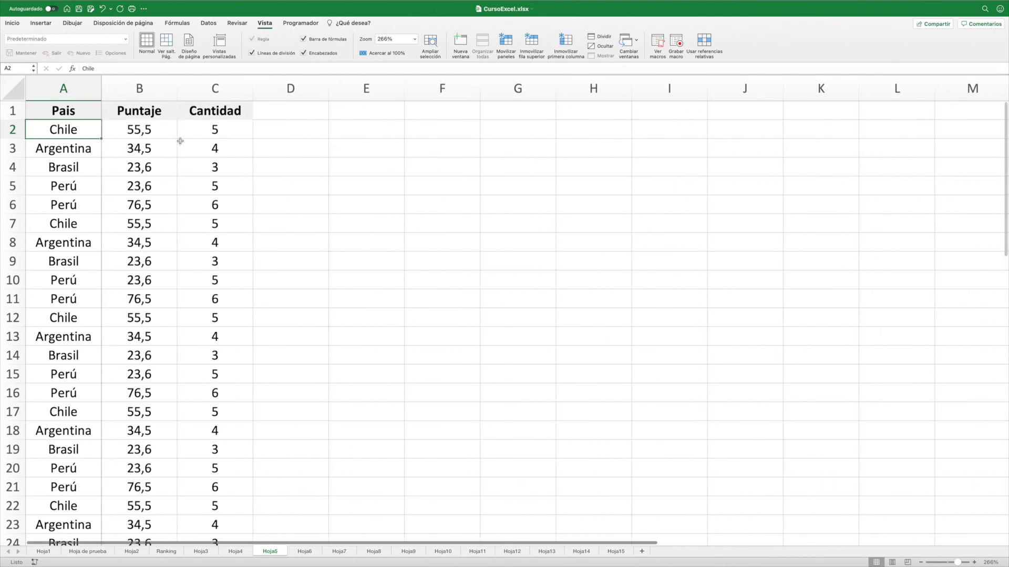
drag(73, 130, 71, 298)
drag(286, 130, 847, 205)
scroll(683, 179, right, 4)
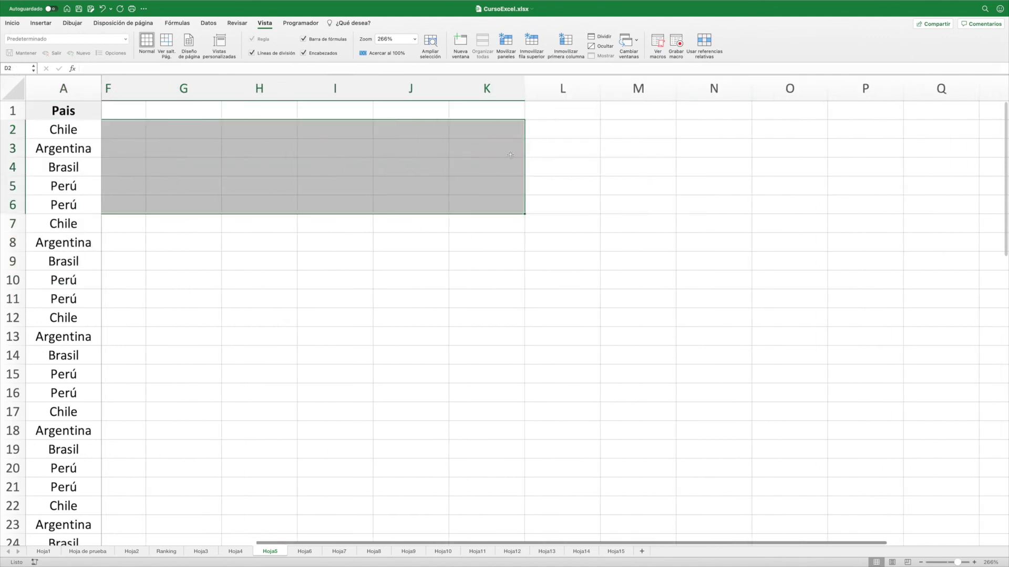
scroll(507, 154, right, 5)
scroll(507, 154, right, 1)
scroll(507, 154, left, 1)
scroll(506, 154, left, 9)
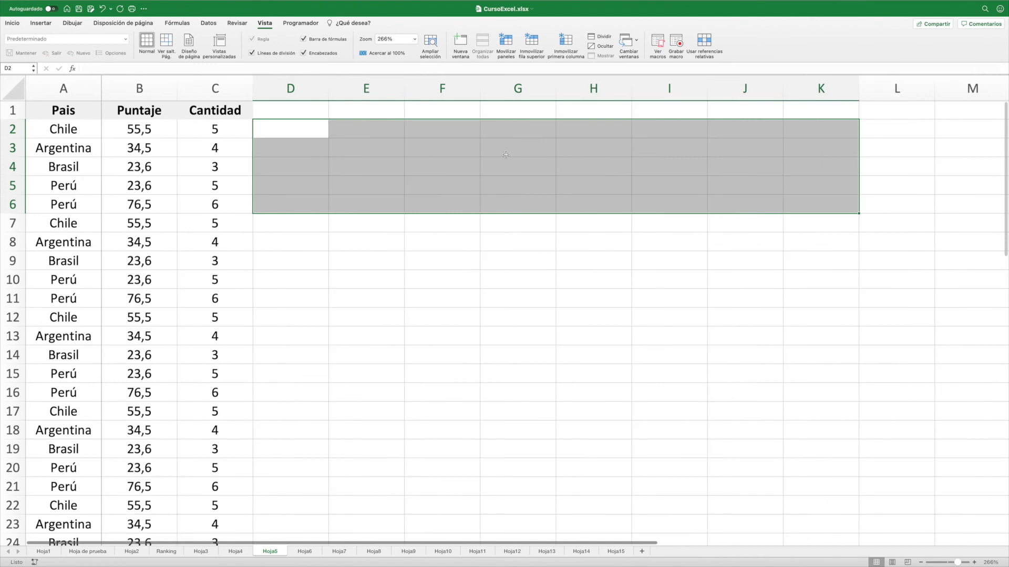
click(178, 153)
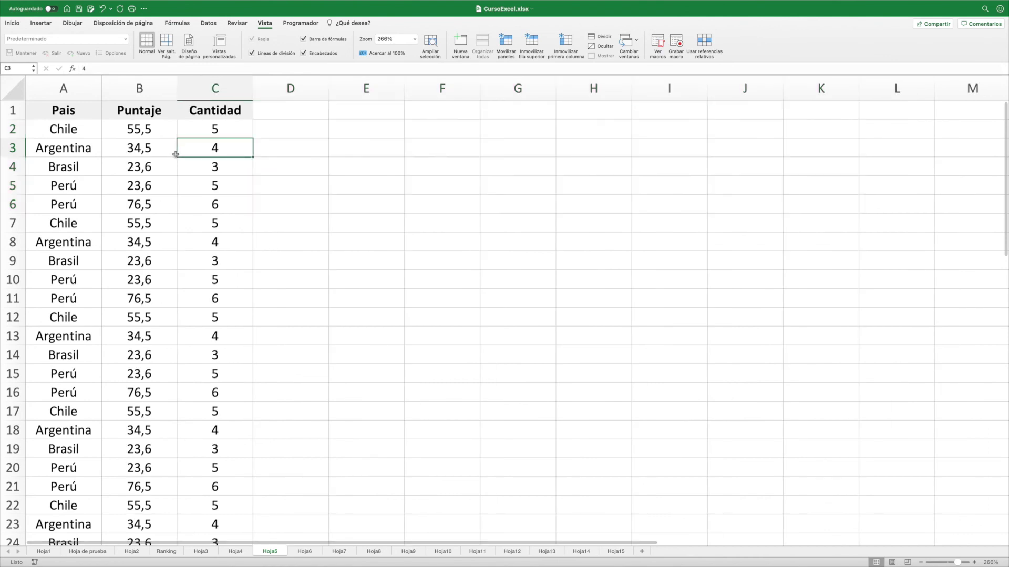